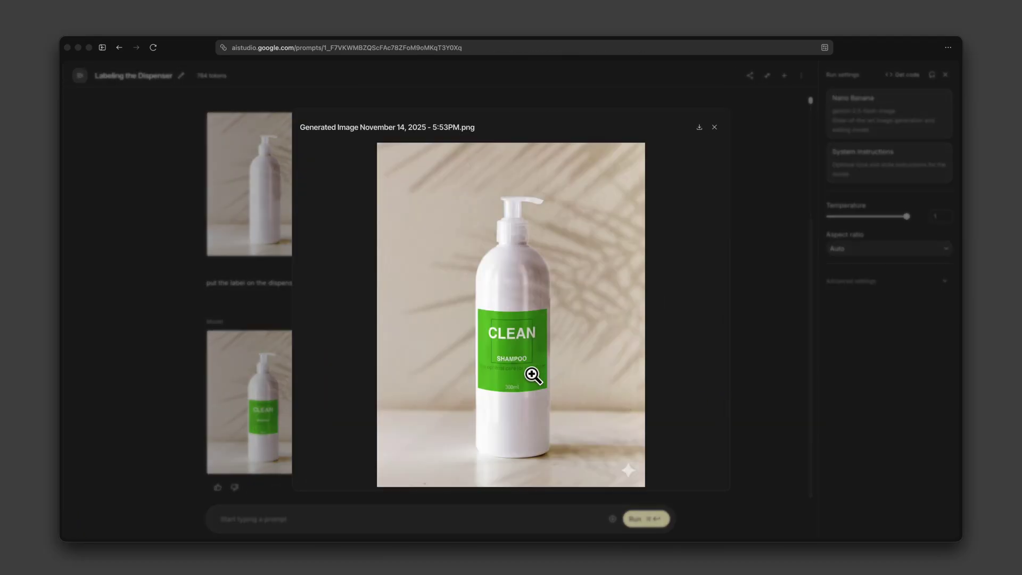
Examine the label details on the generated bottle image at a larger size
{"action": "left_click", "coordinate": [522, 383]}
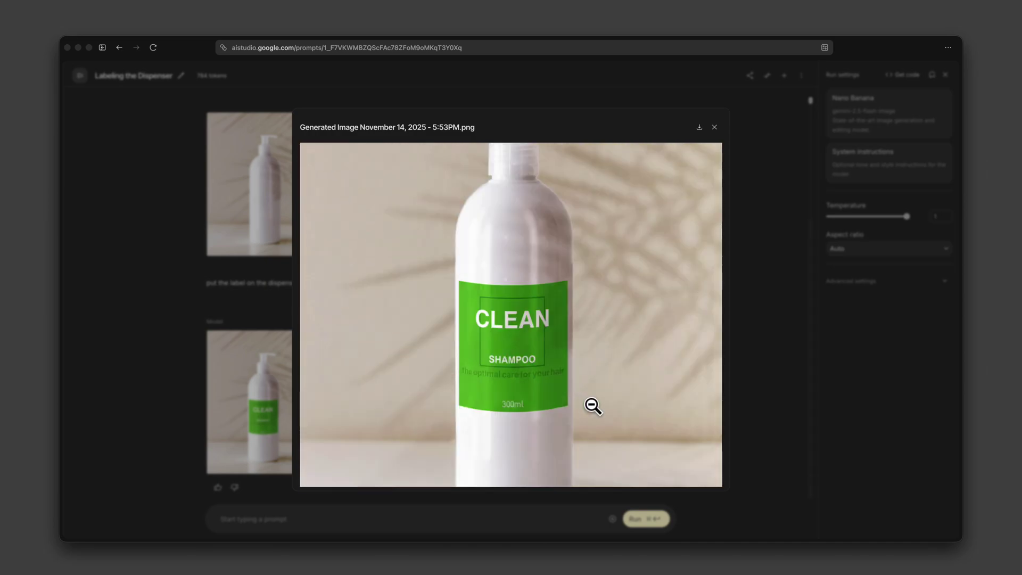
{"action": "scroll", "coordinate": [594, 406], "scroll_direction": "down", "scroll_amount": 1}
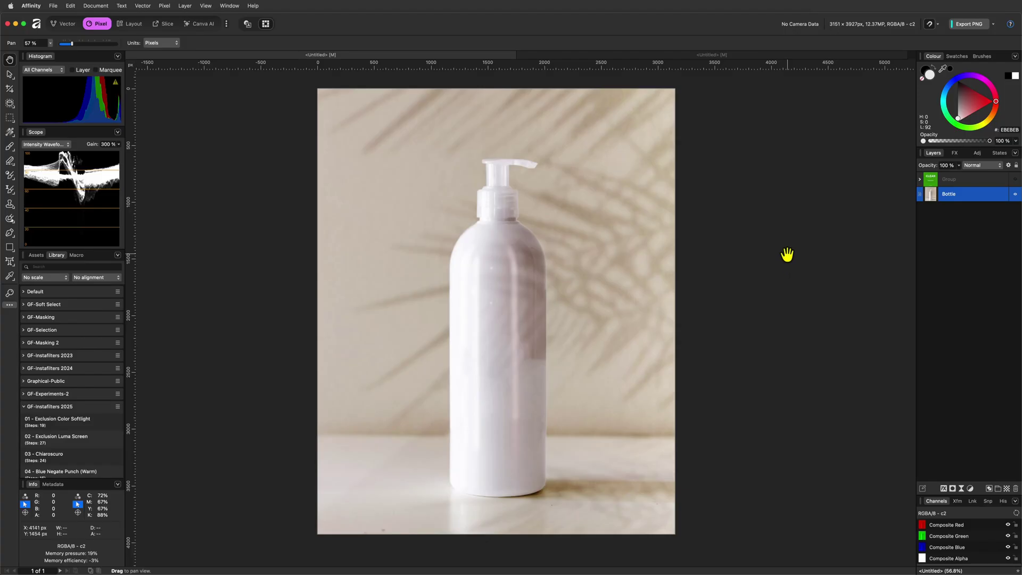
Show the green label group above the bottle and add a Mesh Warp live filter to it
{"action": "left_click", "coordinate": [1015, 181]}
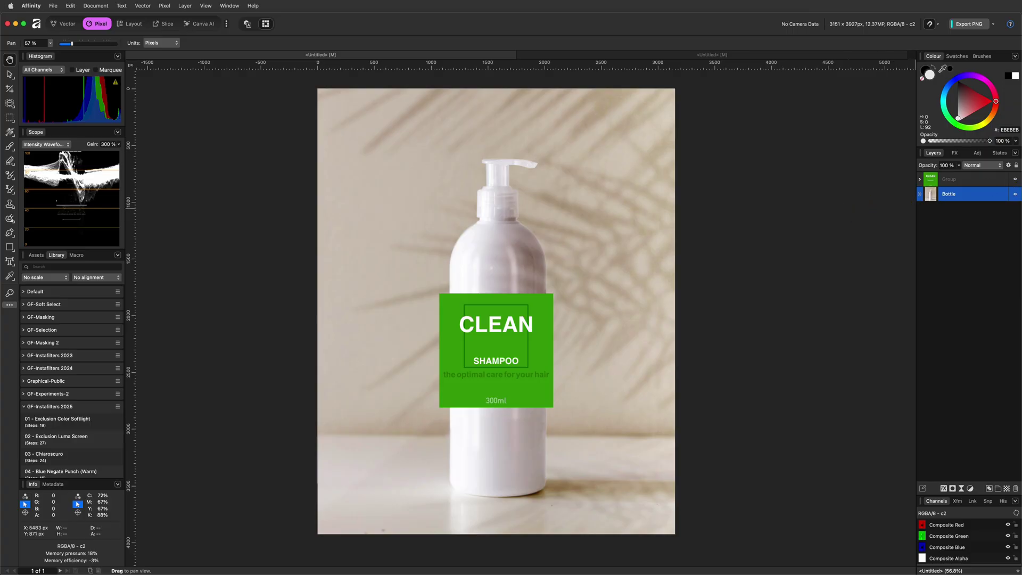
{"action": "left_click", "coordinate": [932, 179]}
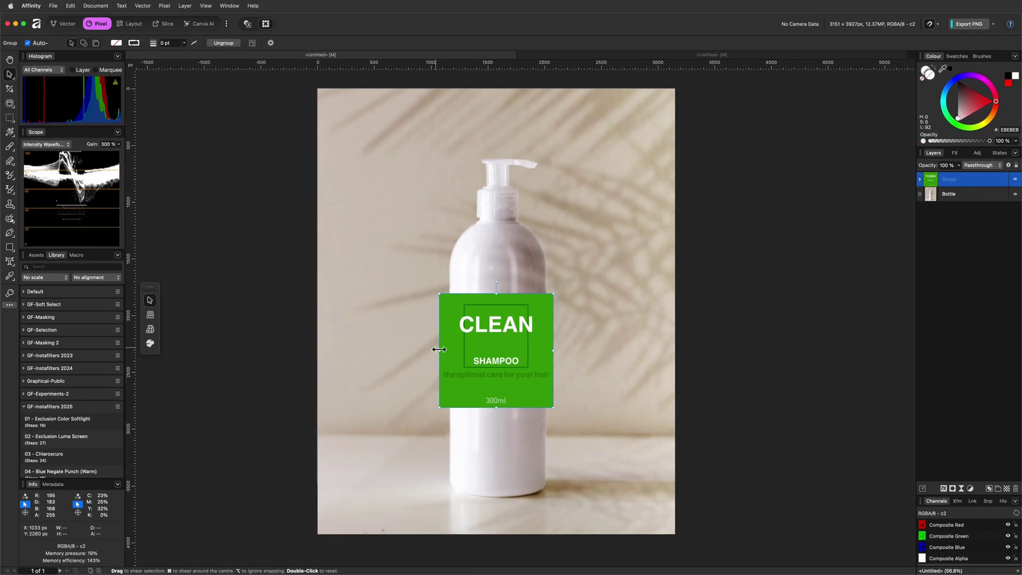
{"action": "left_click", "coordinate": [961, 488]}
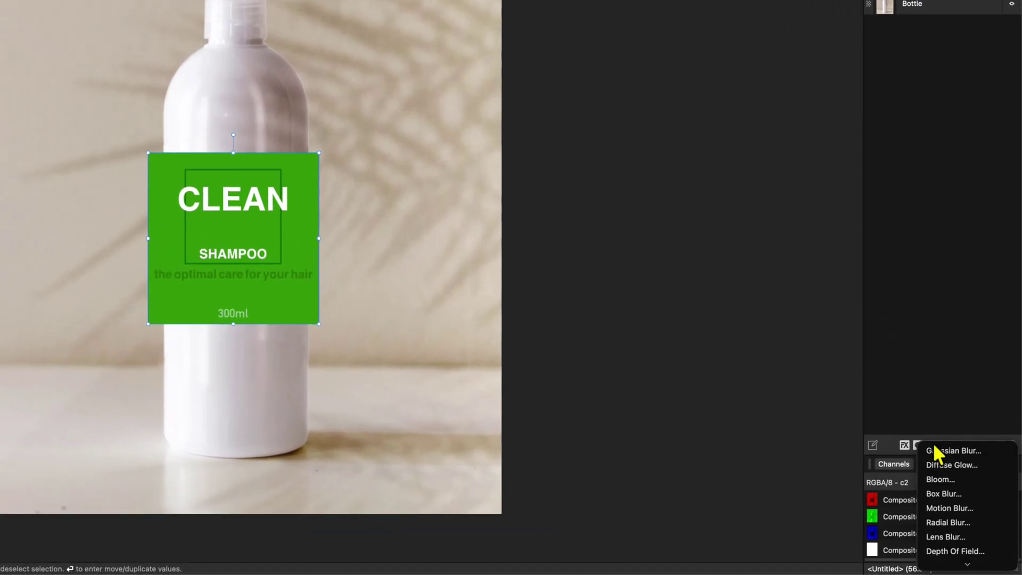
{"action": "scroll", "coordinate": [937, 456], "scroll_direction": "down", "scroll_amount": 5}
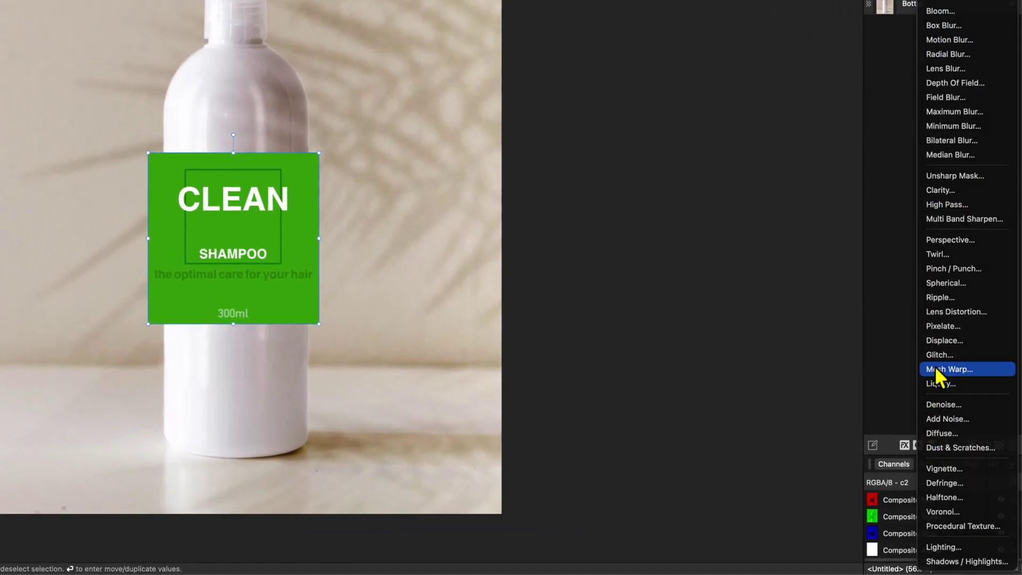
{"action": "left_click", "coordinate": [937, 370]}
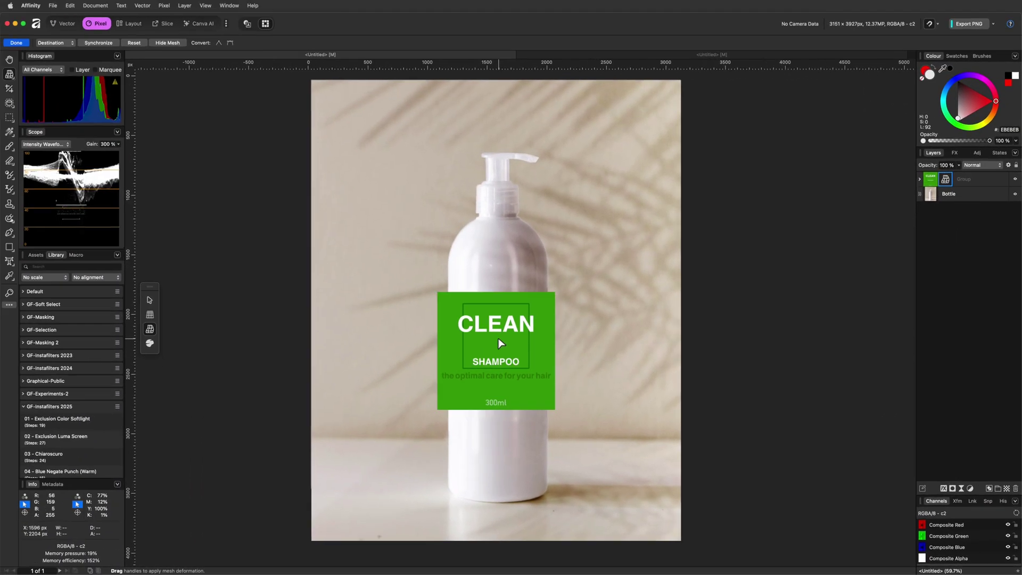
Add mesh lines across the label and pull its side edges inward to match the bottle's width
{"action": "scroll", "coordinate": [498, 337], "scroll_direction": "up", "scroll_amount": 10}
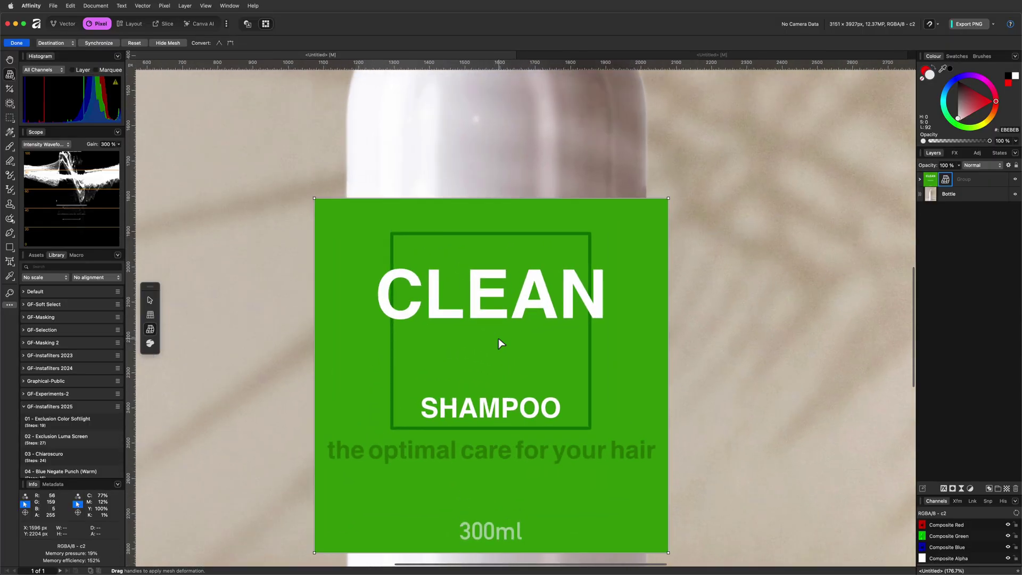
{"action": "left_click_drag", "start_coordinate": [498, 335], "coordinate": [498, 276]}
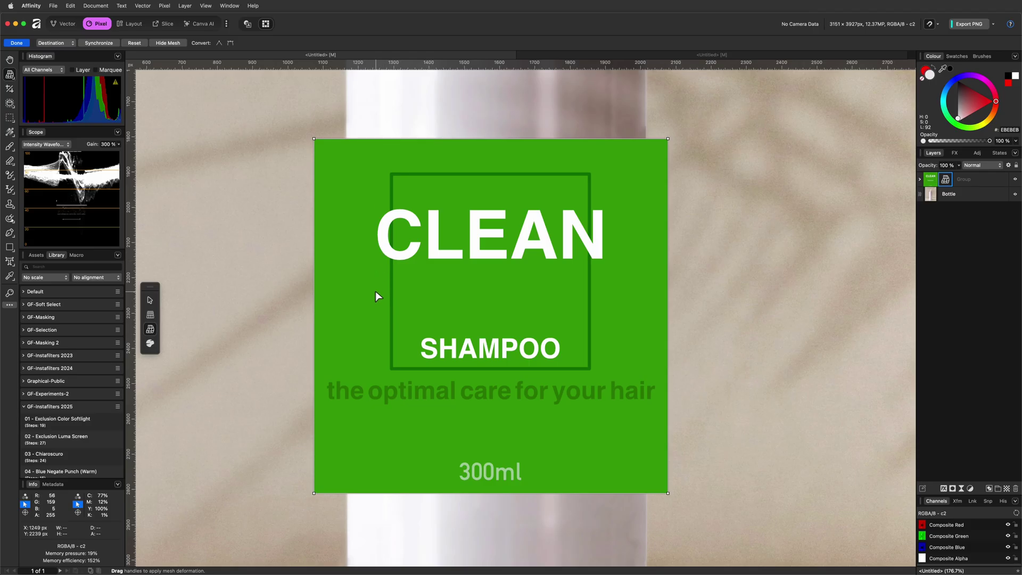
{"action": "left_click", "coordinate": [375, 290]}
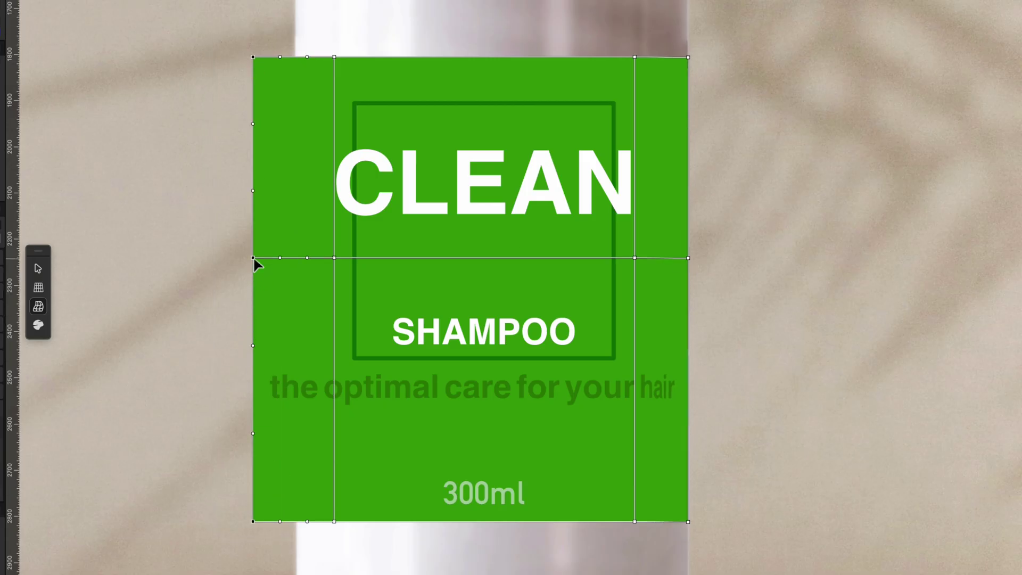
{"action": "left_click_drag", "start_coordinate": [254, 257], "coordinate": [291, 259]}
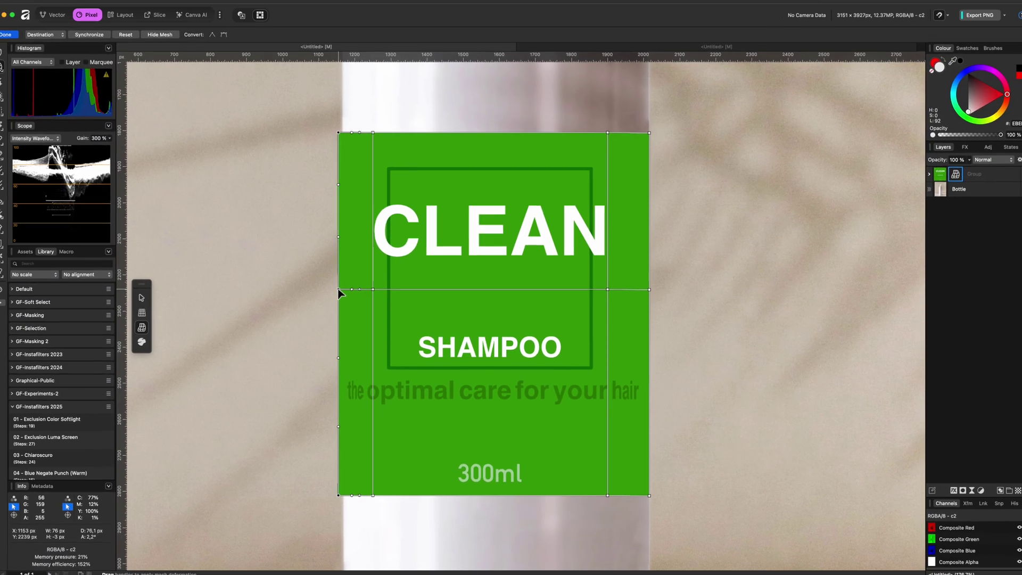
{"action": "left_click_drag", "start_coordinate": [339, 289], "coordinate": [346, 292]}
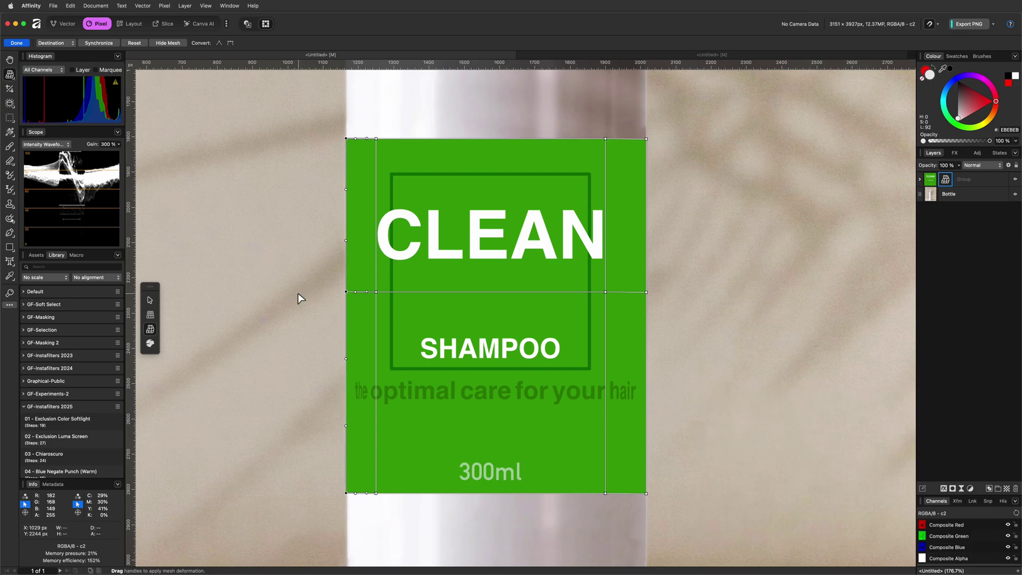
Group the warped label layer and add a second Mesh Warp live filter to the new group
{"action": "key", "text": "h"}
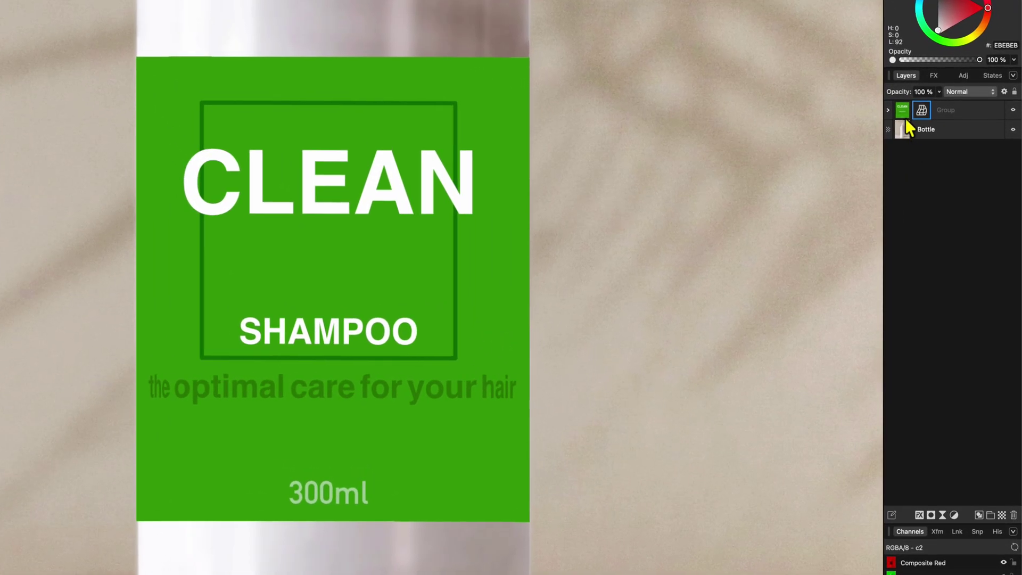
{"action": "left_click", "coordinate": [905, 114]}
{"action": "right_click", "coordinate": [904, 110]}
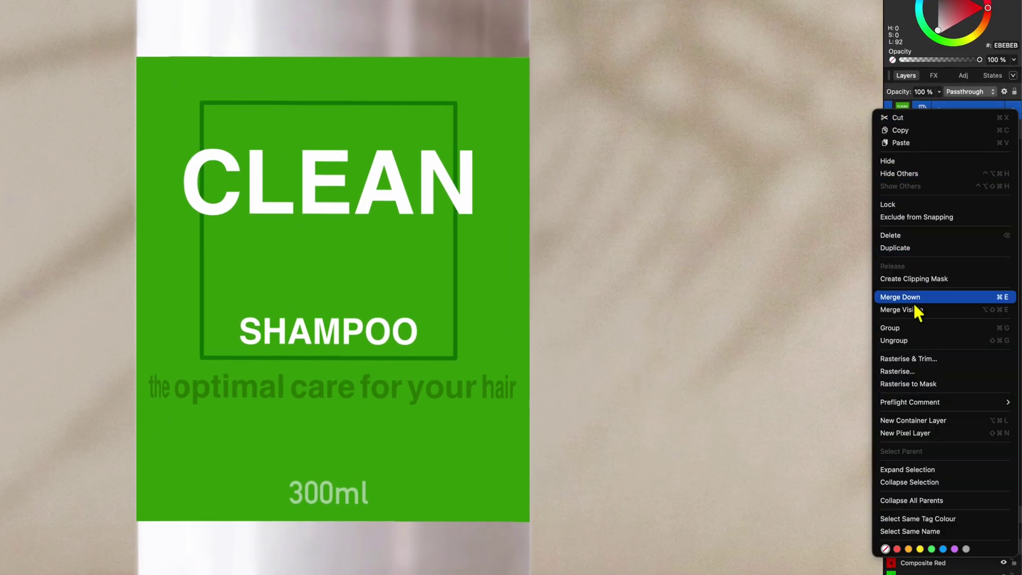
{"action": "left_click", "coordinate": [916, 323]}
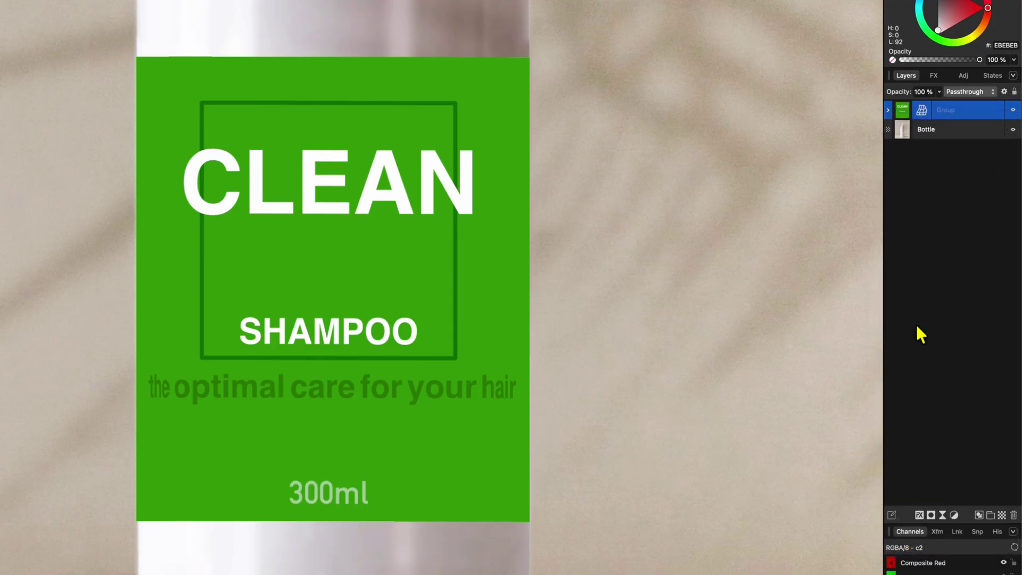
{"action": "left_click", "coordinate": [942, 513]}
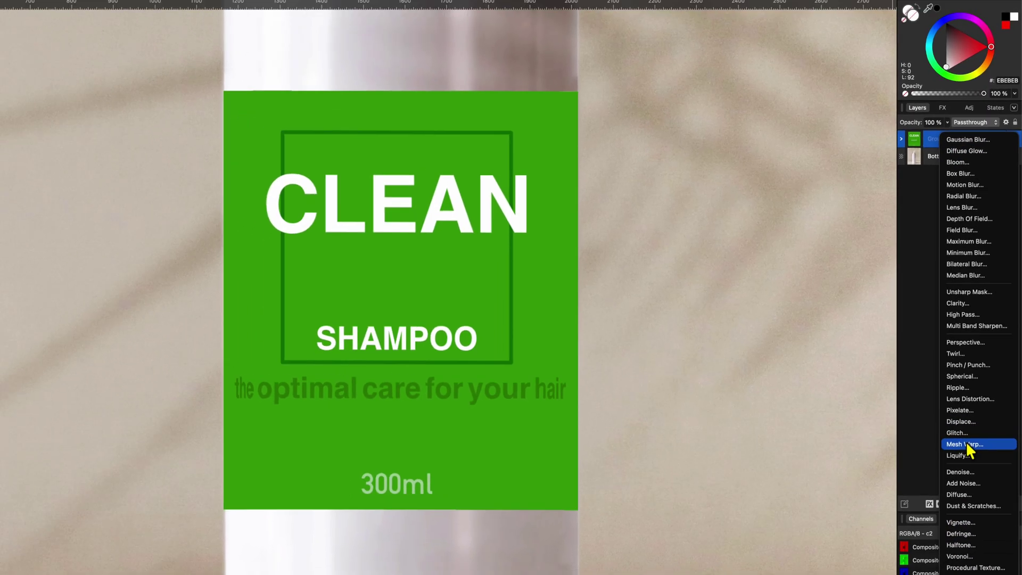
{"action": "left_click", "coordinate": [966, 444]}
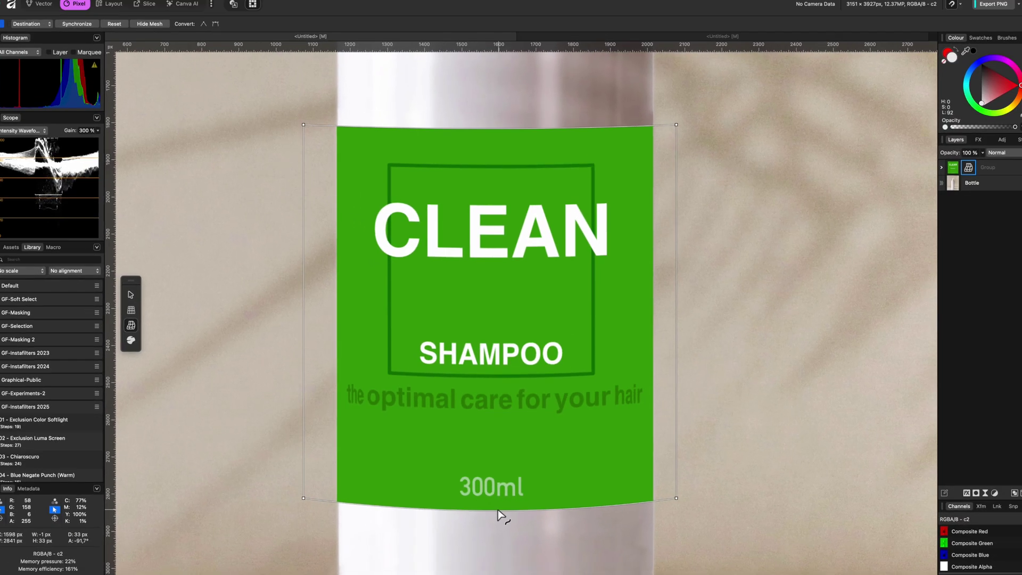
Adjust the mesh corners and curve handles so the label's upper and lower edges follow the bottle's roundness
{"action": "key", "text": "super+0"}
{"action": "scroll", "coordinate": [555, 419], "scroll_direction": "up", "scroll_amount": 3}
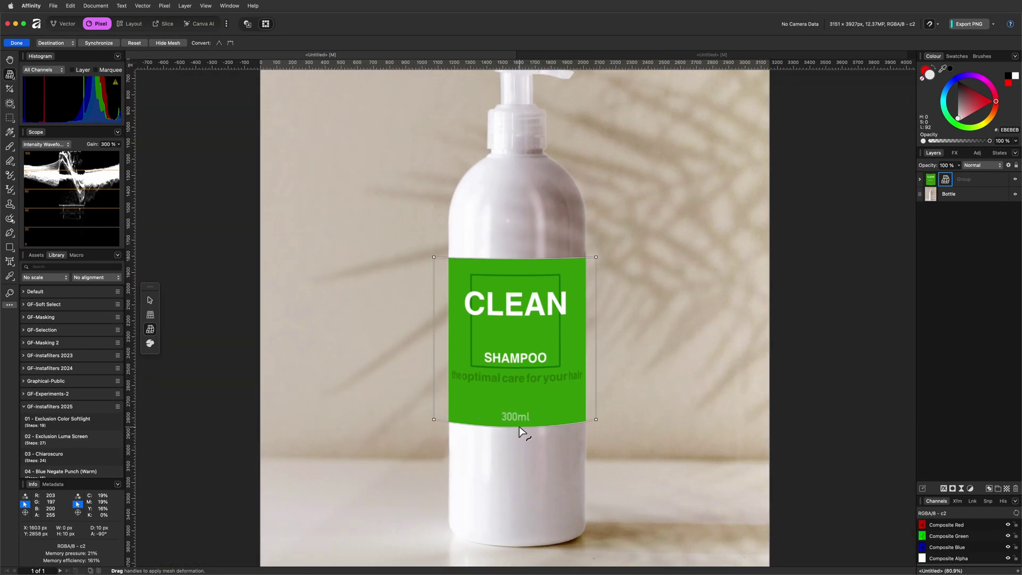
{"action": "left_click", "coordinate": [434, 419]}
{"action": "left_click", "coordinate": [597, 418]}
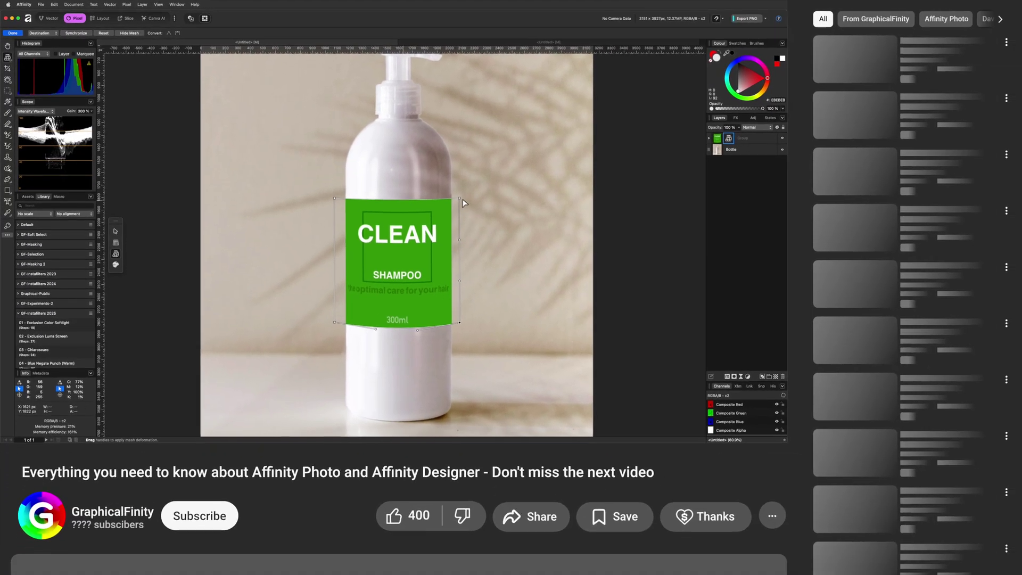
{"action": "left_click", "coordinate": [459, 198]}
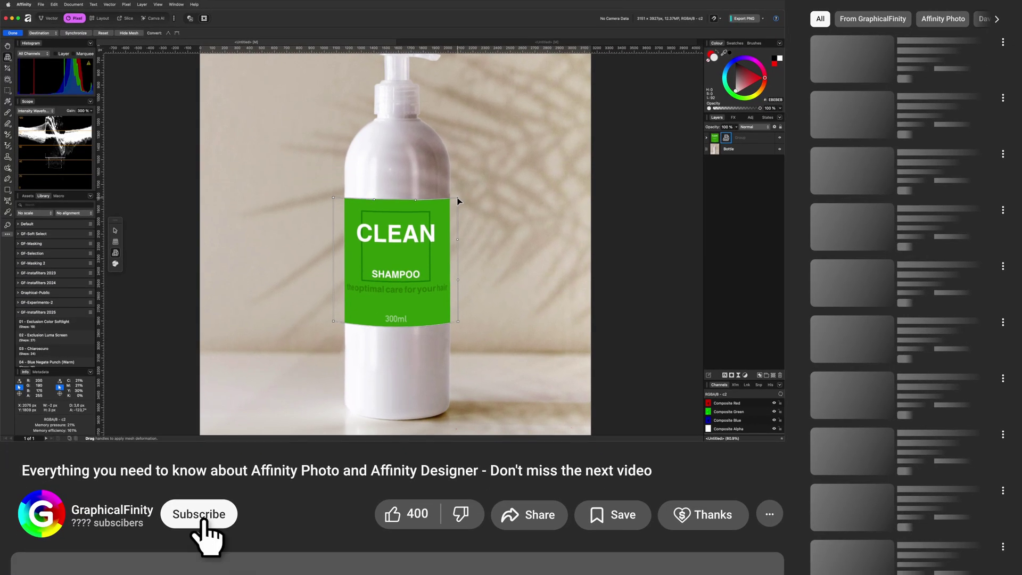
{"action": "left_click", "coordinate": [458, 321]}
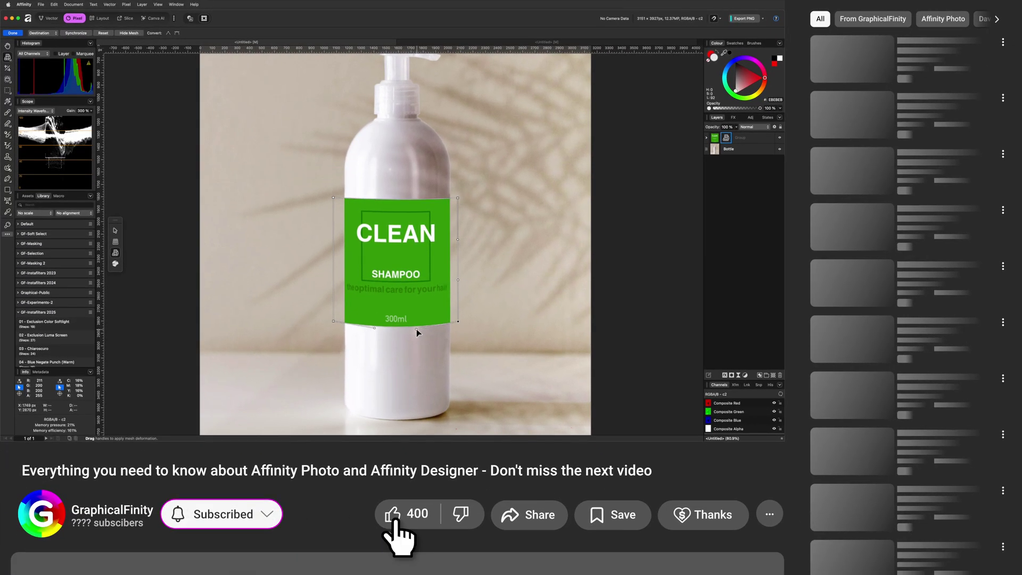
{"action": "left_click_drag", "start_coordinate": [416, 328], "coordinate": [418, 331]}
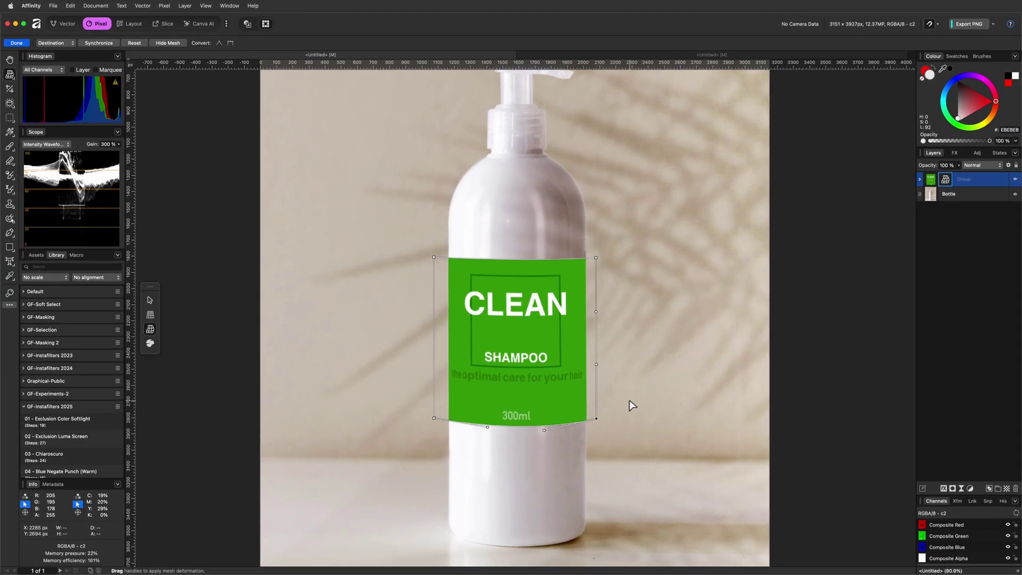
Reopen the label's Mesh Warp filter and refine the lower edge's curve at the bottom-left corner handle
{"action": "left_click", "coordinate": [925, 184]}
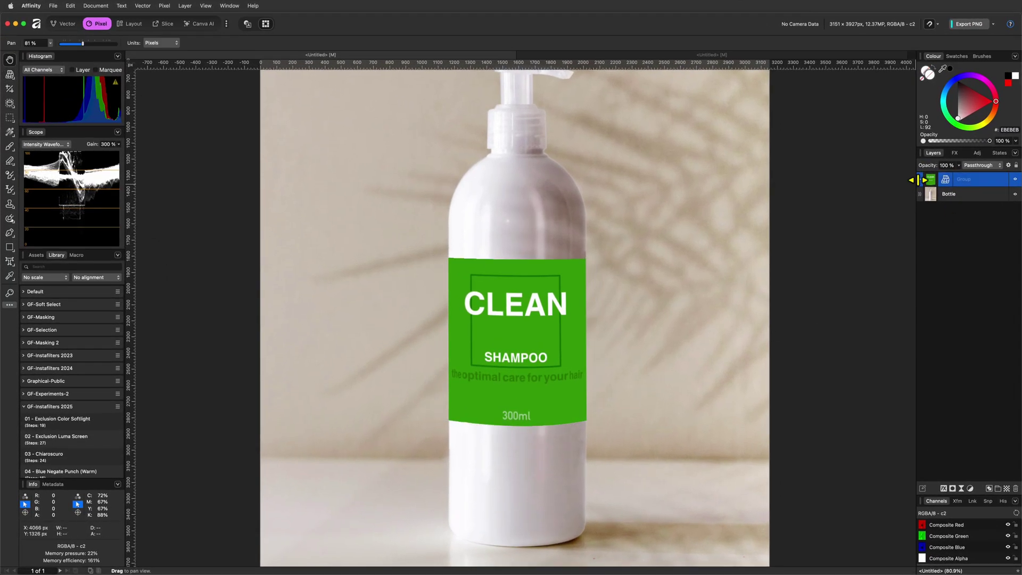
{"action": "scroll", "coordinate": [573, 350], "scroll_direction": "down", "scroll_amount": 3}
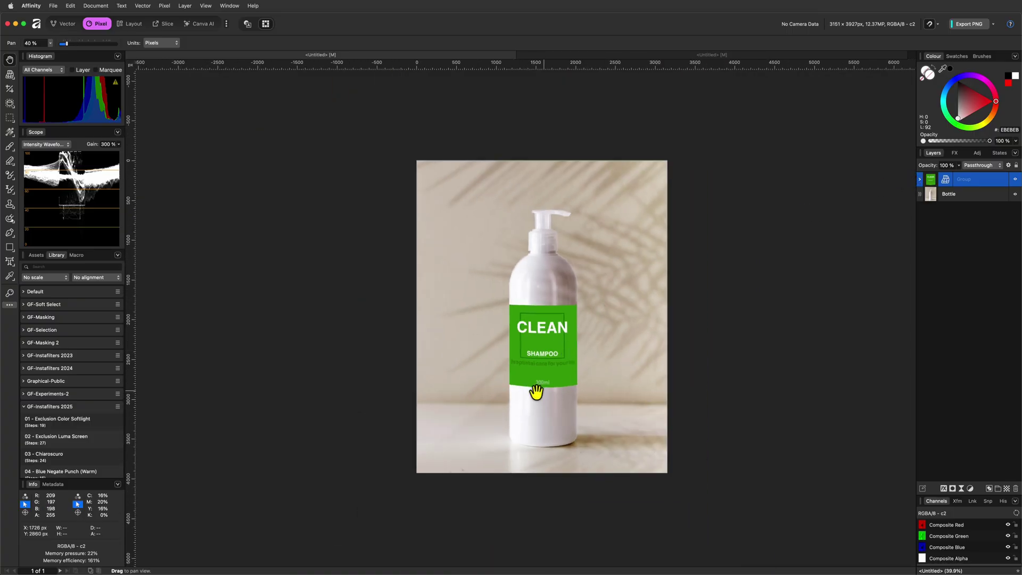
{"action": "scroll", "coordinate": [516, 387], "scroll_direction": "up", "scroll_amount": 3}
{"action": "left_click", "coordinate": [946, 182]}
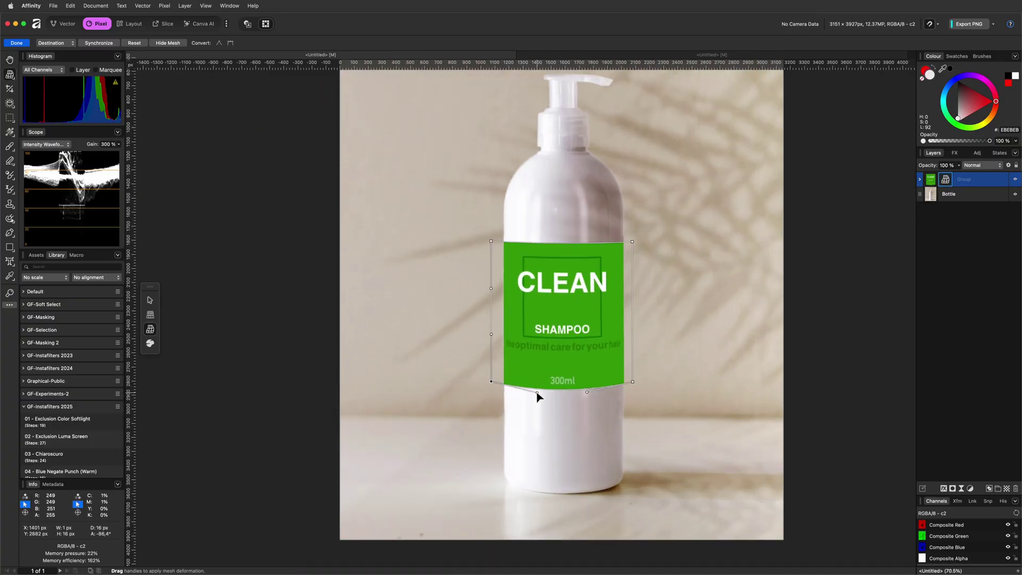
{"action": "key", "text": "h"}
{"action": "scroll", "coordinate": [682, 310], "scroll_direction": "down", "scroll_amount": 1}
{"action": "scroll", "coordinate": [681, 309], "scroll_direction": "down", "scroll_amount": 1}
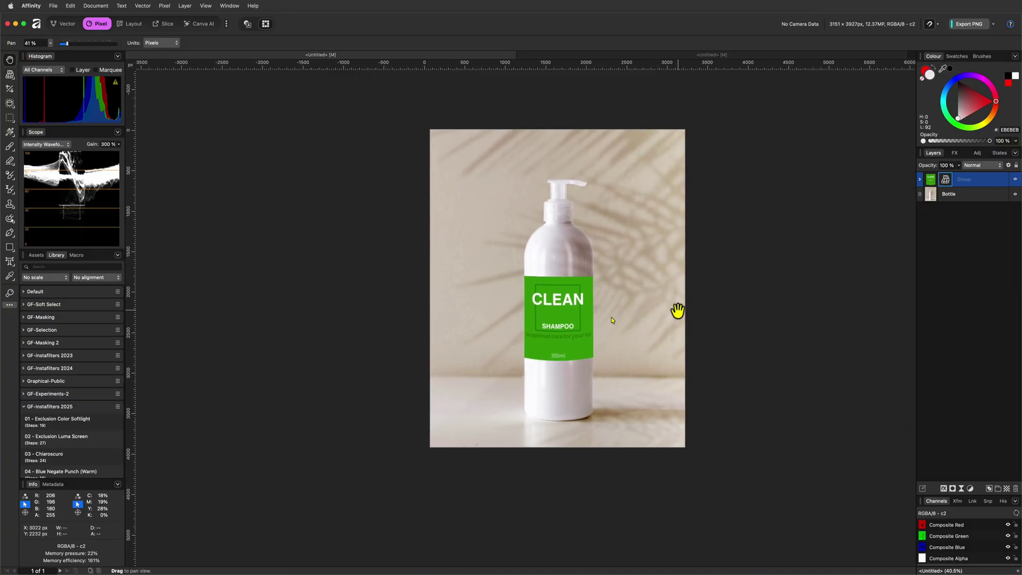
{"action": "scroll", "coordinate": [678, 308], "scroll_direction": "up", "scroll_amount": 3}
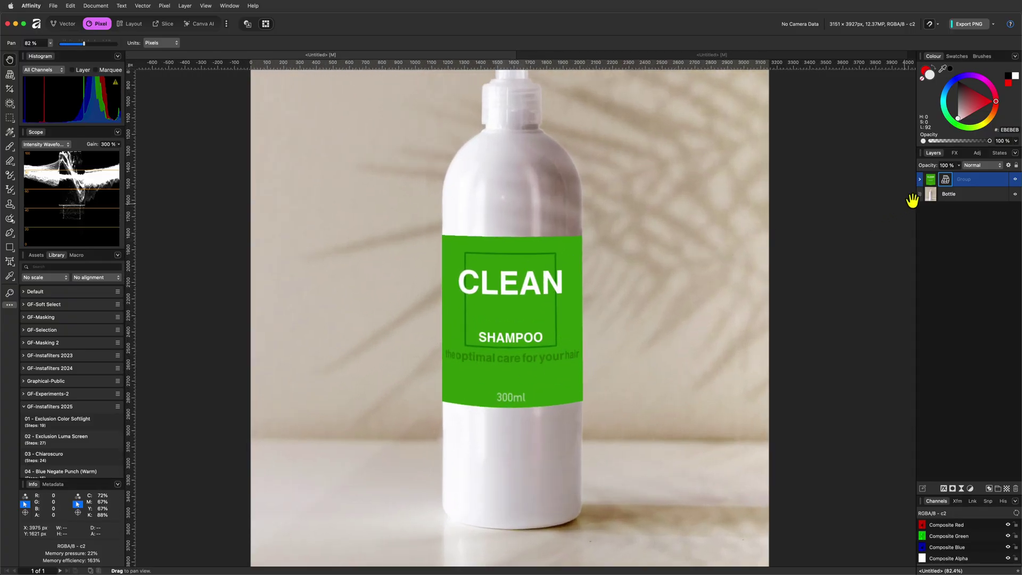
Duplicate the warped label group and rasterise the copy into a pixel layer
{"action": "left_click", "coordinate": [930, 181]}
{"action": "right_click", "coordinate": [931, 184]}
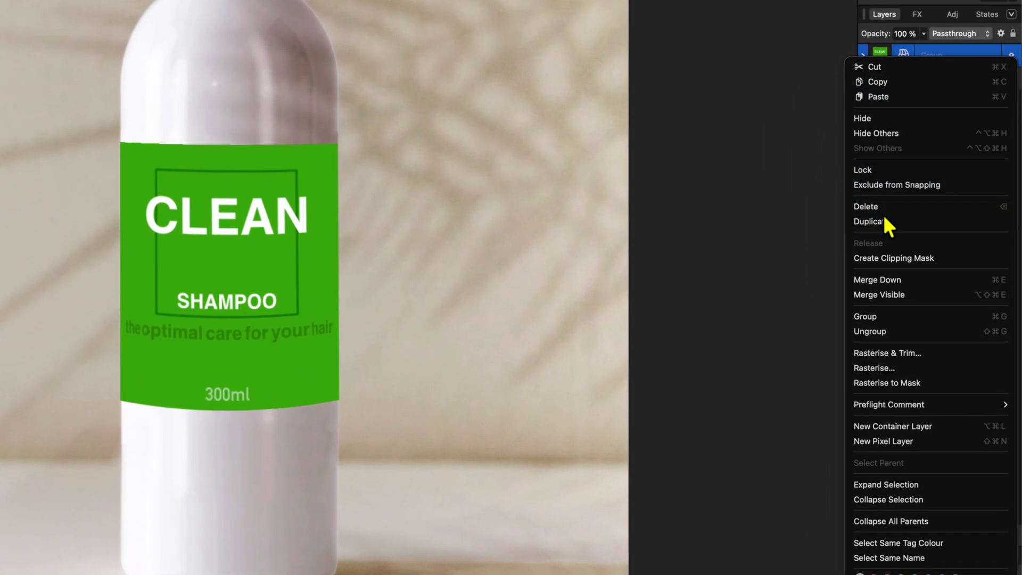
{"action": "left_click", "coordinate": [885, 219]}
{"action": "right_click", "coordinate": [876, 53]}
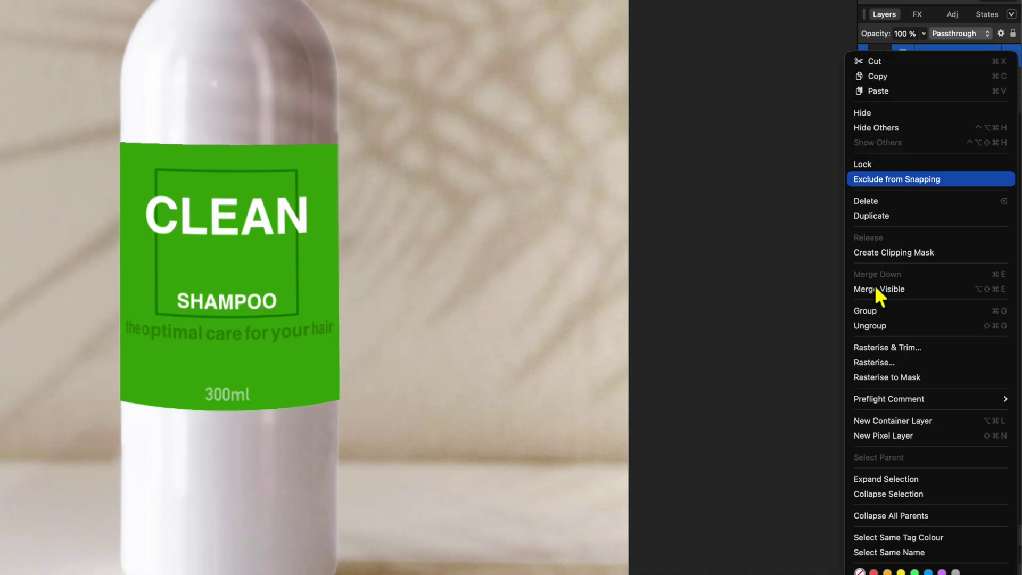
{"action": "key", "text": "Escape"}
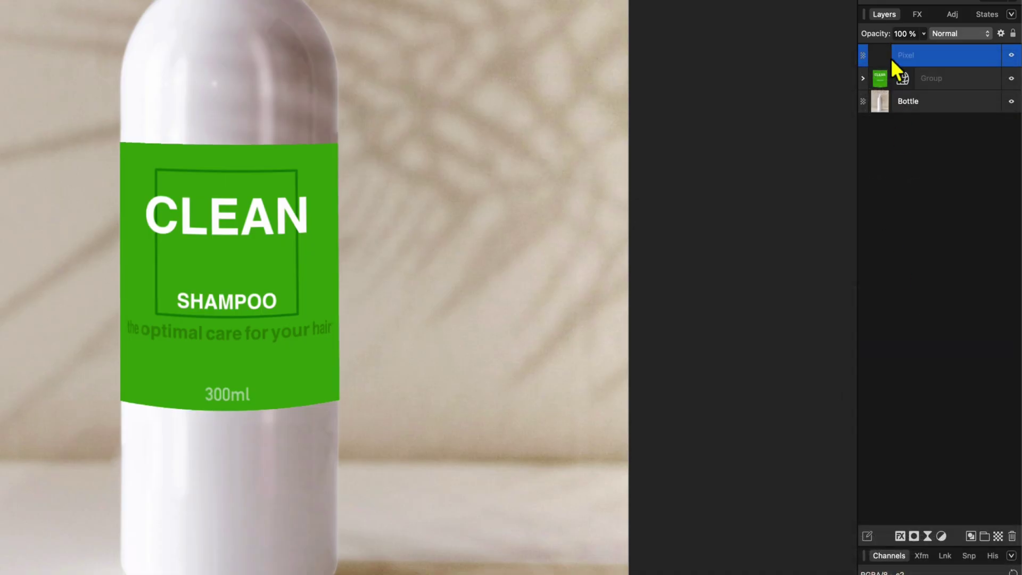
Place a duplicate of the Bottle layer directly above the label group and hide the rasterised label layer
{"action": "left_click", "coordinate": [880, 95]}
{"action": "right_click", "coordinate": [880, 96]}
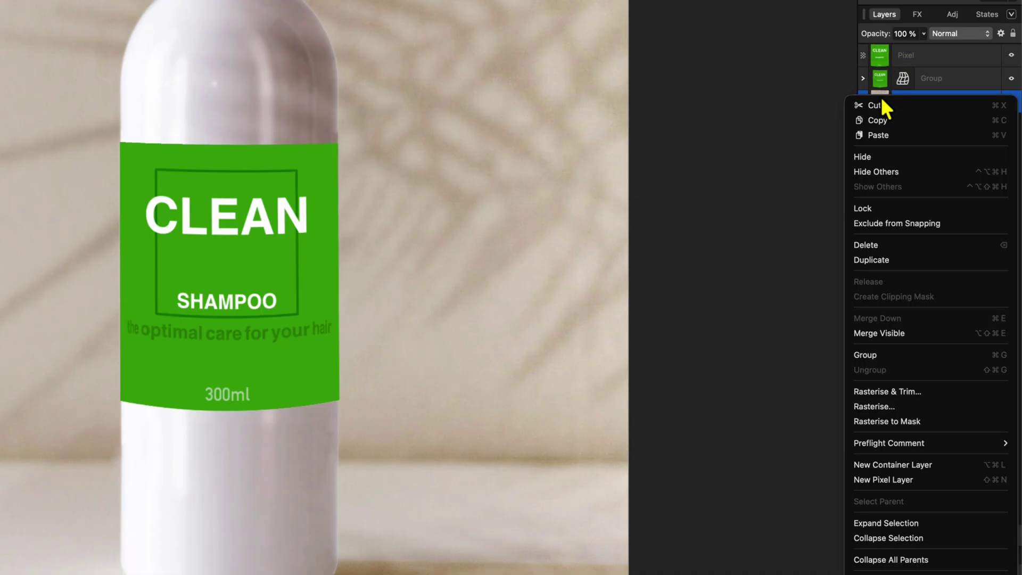
{"action": "left_click", "coordinate": [871, 259]}
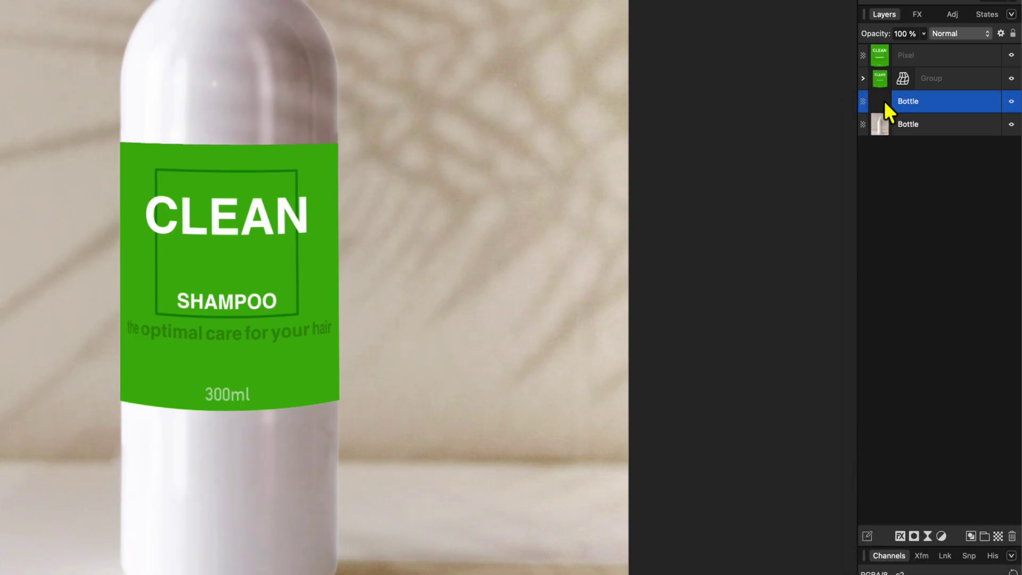
{"action": "left_click_drag", "start_coordinate": [883, 100], "coordinate": [933, 60]}
{"action": "left_click", "coordinate": [1012, 55]}
{"action": "left_click", "coordinate": [1012, 55]}
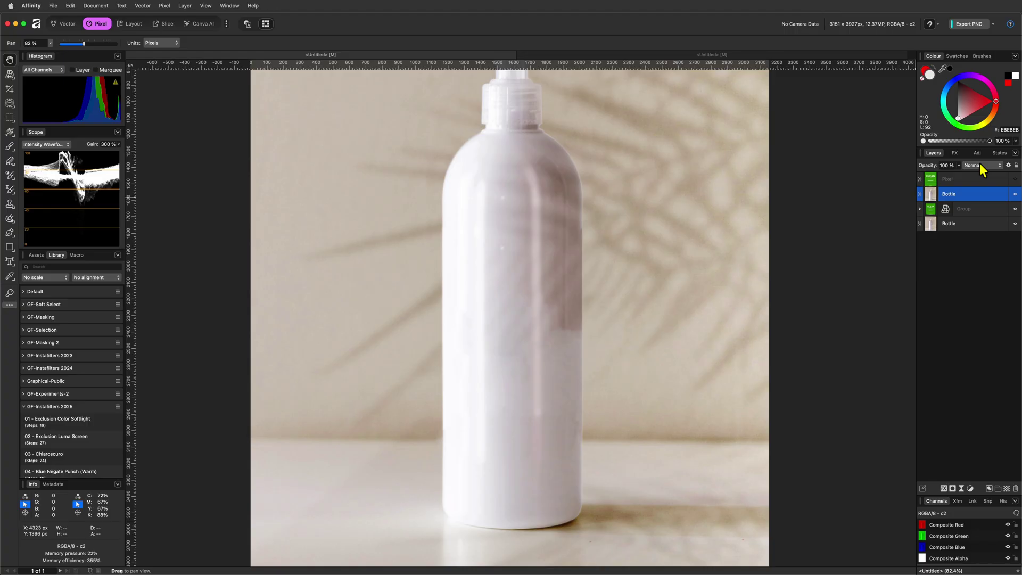
Set the upper Bottle layer to Screen and limit its source blend range to highlights, rising from 48% input to 62% output
{"action": "left_click", "coordinate": [980, 165]}
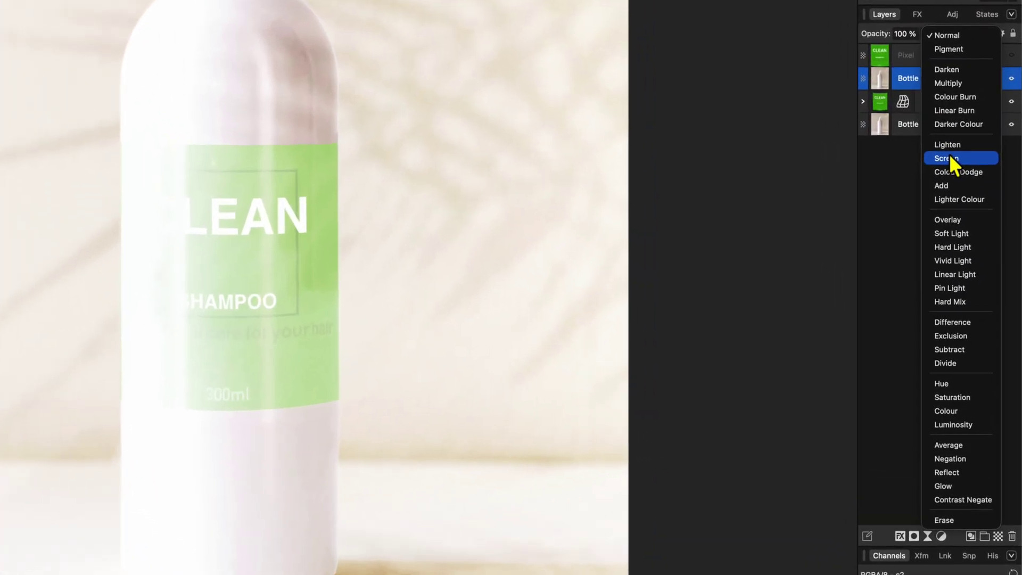
{"action": "left_click", "coordinate": [950, 156]}
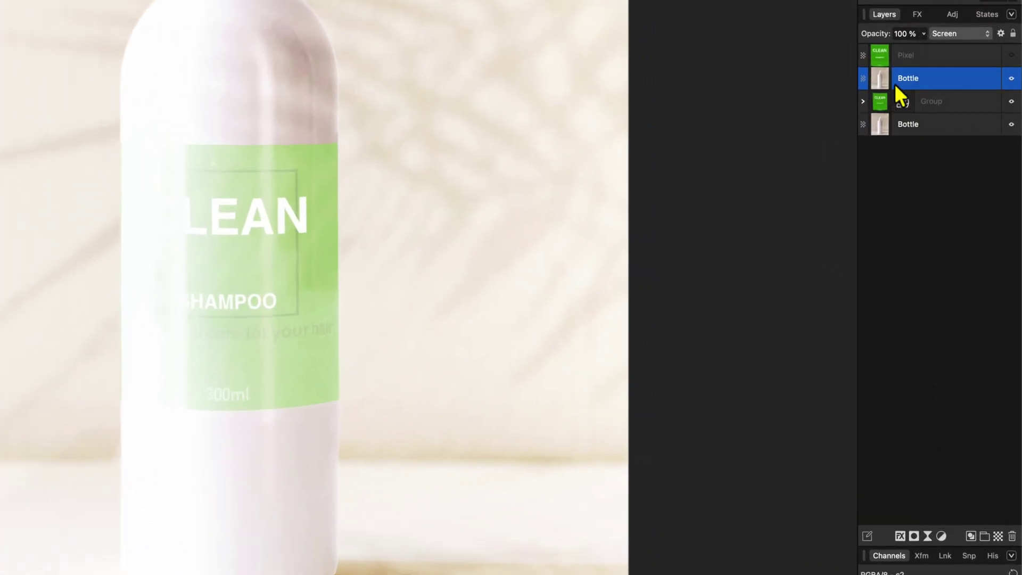
{"action": "left_click", "coordinate": [1001, 33]}
{"action": "left_click_drag", "start_coordinate": [497, 129], "coordinate": [572, 295]}
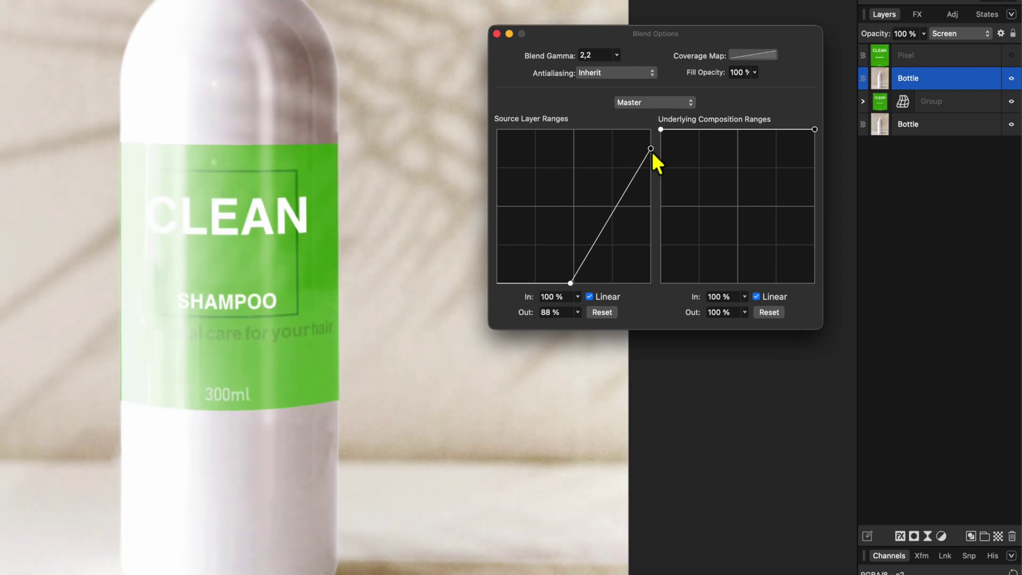
{"action": "left_click_drag", "start_coordinate": [651, 130], "coordinate": [653, 187]}
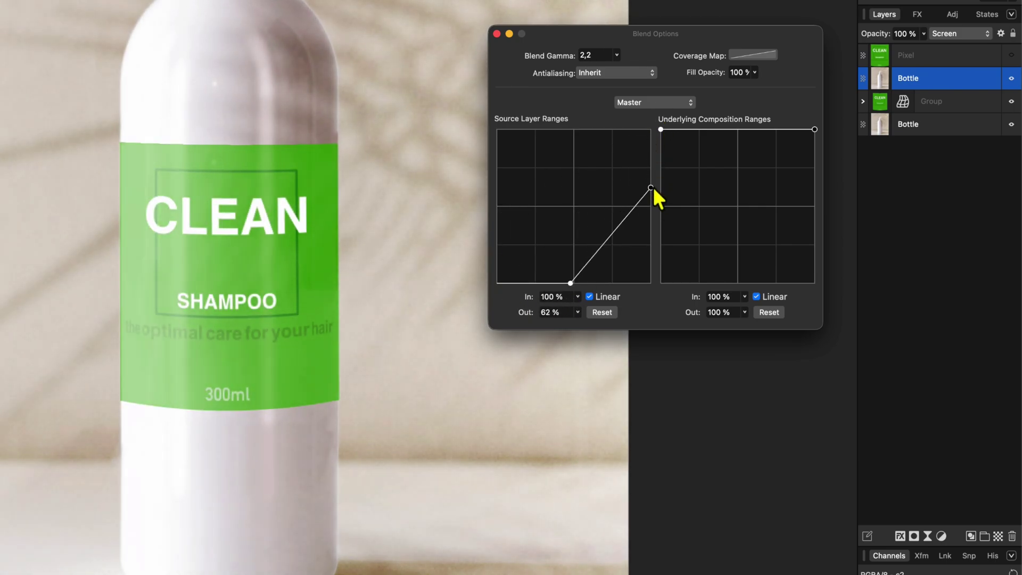
{"action": "left_click", "coordinate": [497, 34]}
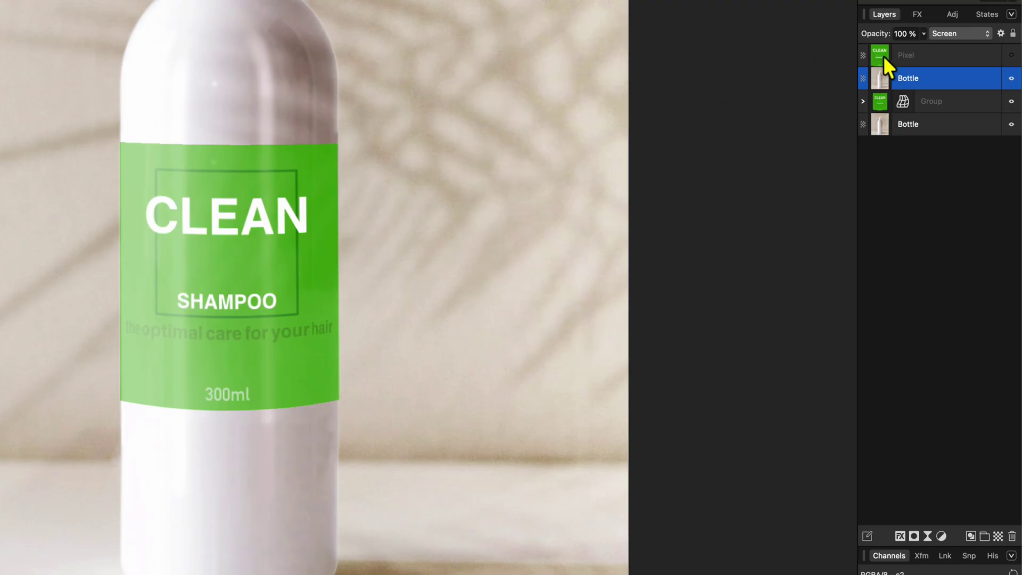
Duplicate the hidden rasterised label layer and make the lower of the two copies visible
{"action": "left_click", "coordinate": [880, 54]}
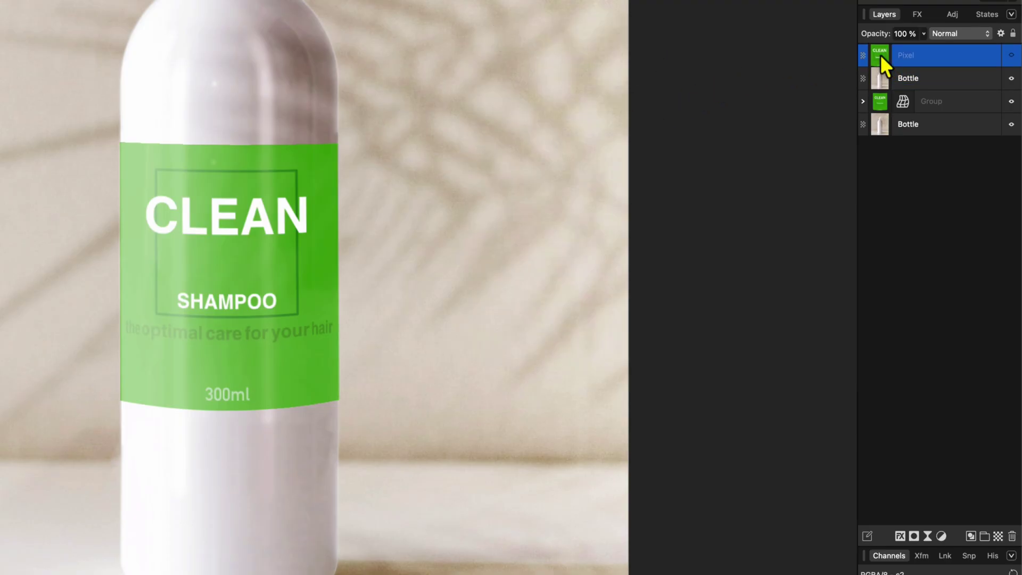
{"action": "right_click", "coordinate": [880, 54]}
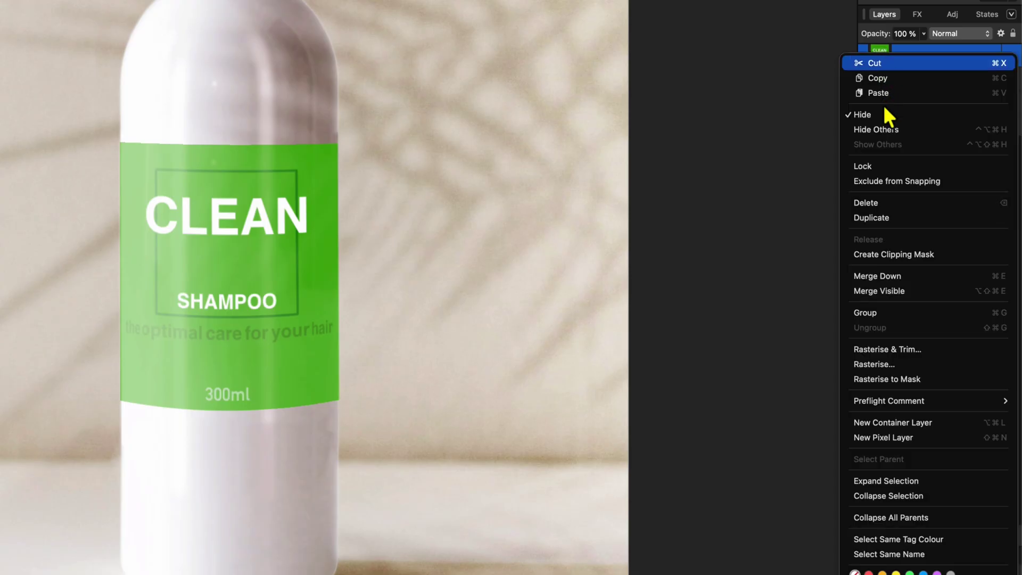
{"action": "left_click", "coordinate": [894, 218]}
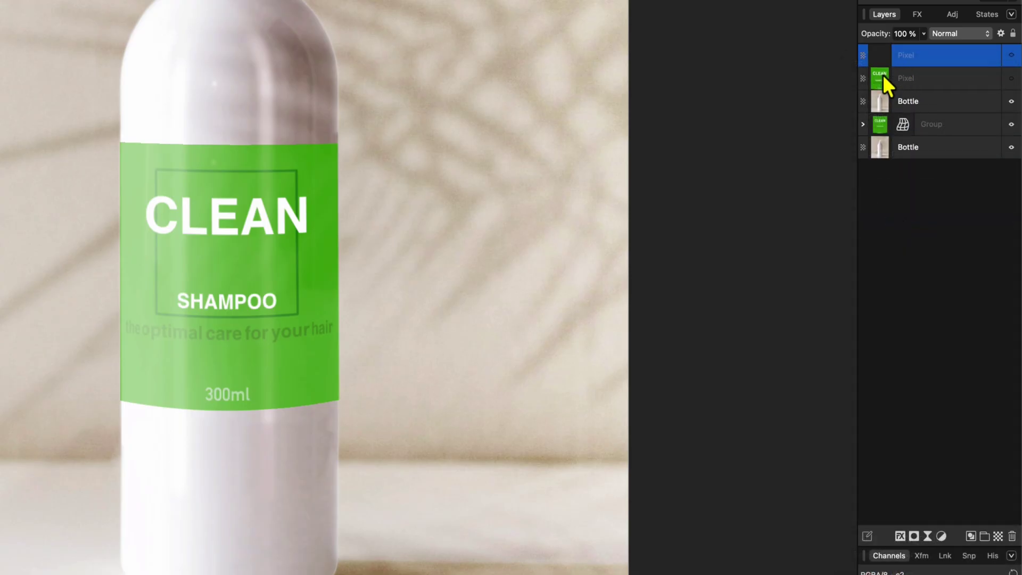
{"action": "left_click", "coordinate": [882, 76]}
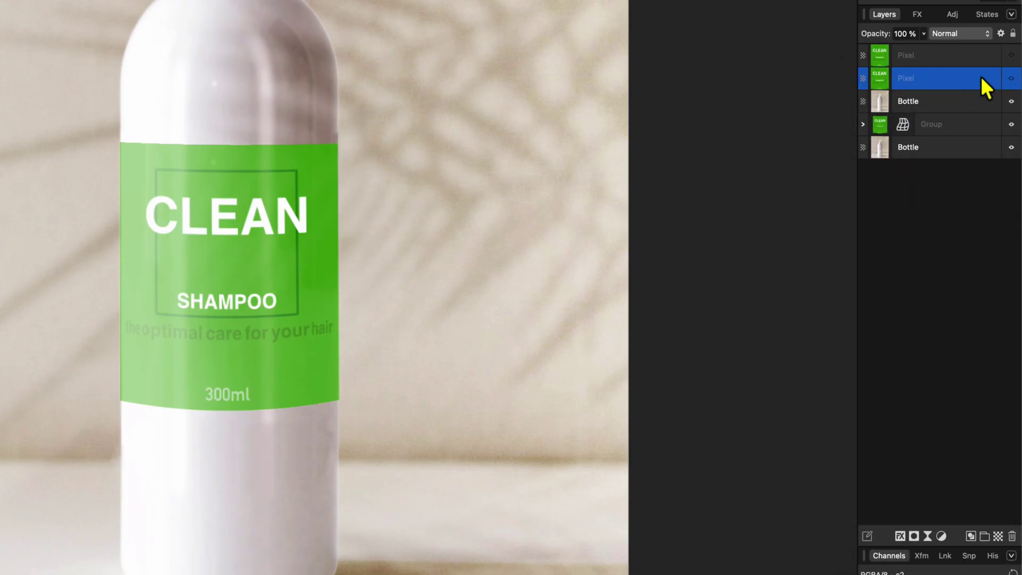
{"action": "left_click", "coordinate": [1012, 78]}
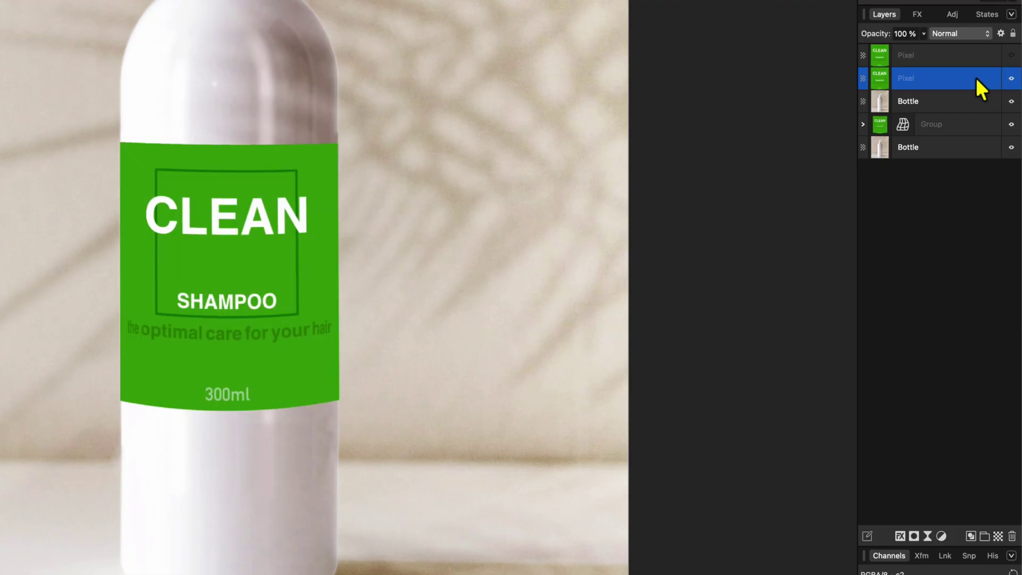
Use the visible label copy as a clipping mask on the upper Bottle layer
{"action": "left_click_drag", "start_coordinate": [881, 80], "coordinate": [880, 104]}
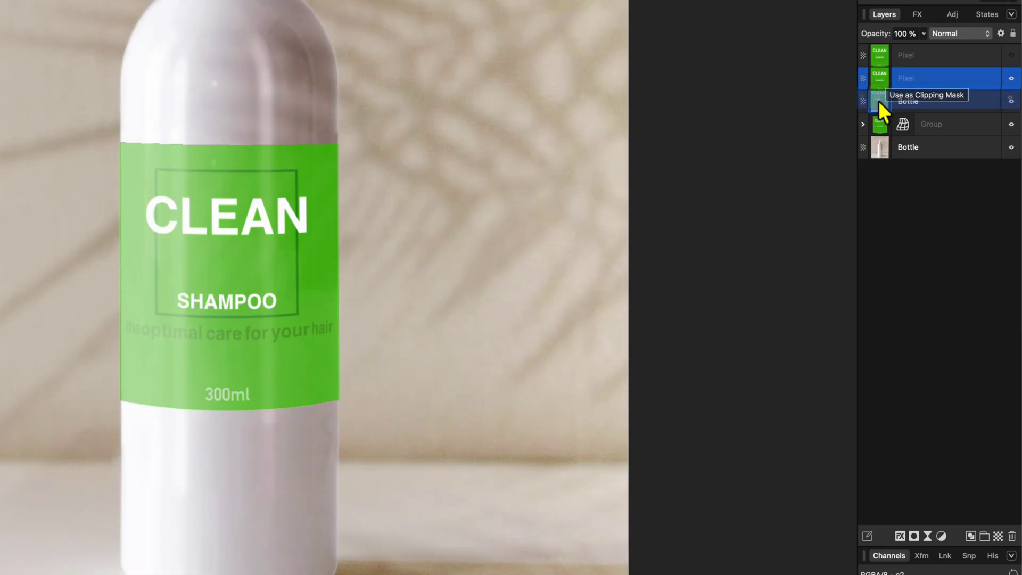
{"action": "left_click_drag", "start_coordinate": [879, 101], "coordinate": [878, 100]}
{"action": "left_click", "coordinate": [1012, 80]}
{"action": "left_click", "coordinate": [1012, 80]}
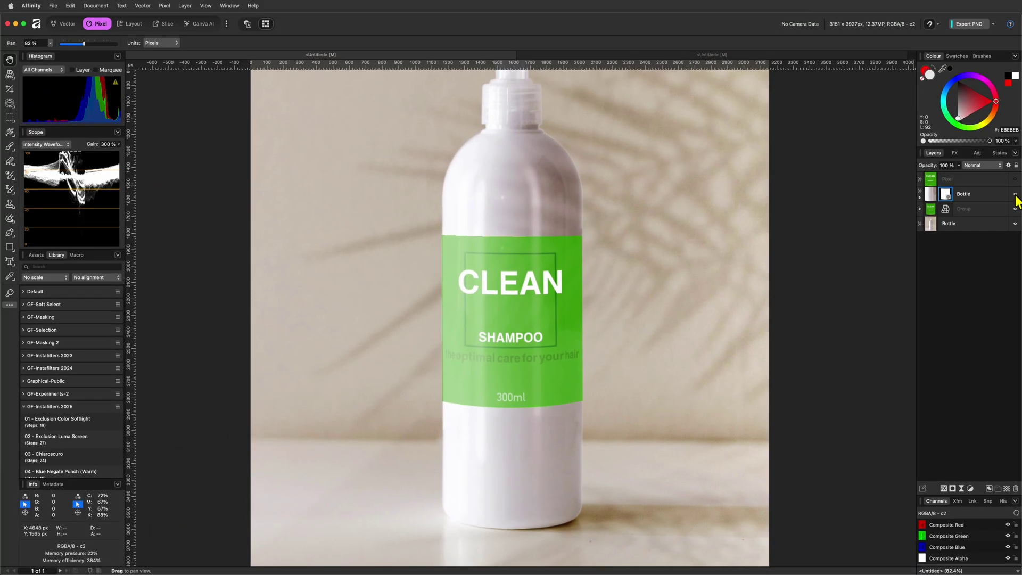
Show the remaining rasterised label layer above the masked Bottle layer and set its blend mode to Soft Light
{"action": "left_click", "coordinate": [1016, 181]}
{"action": "left_click", "coordinate": [1016, 179]}
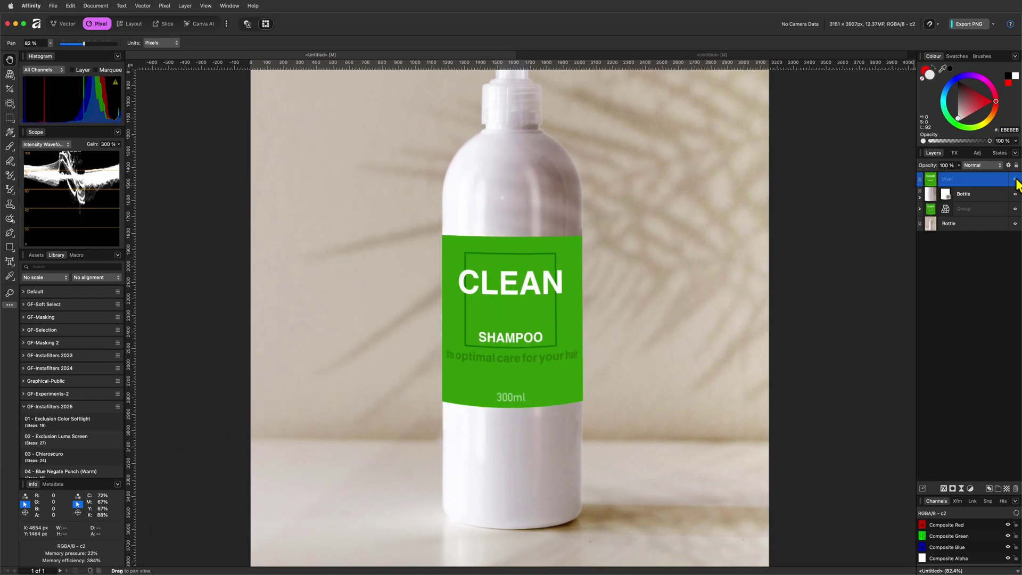
{"action": "left_click", "coordinate": [1016, 181]}
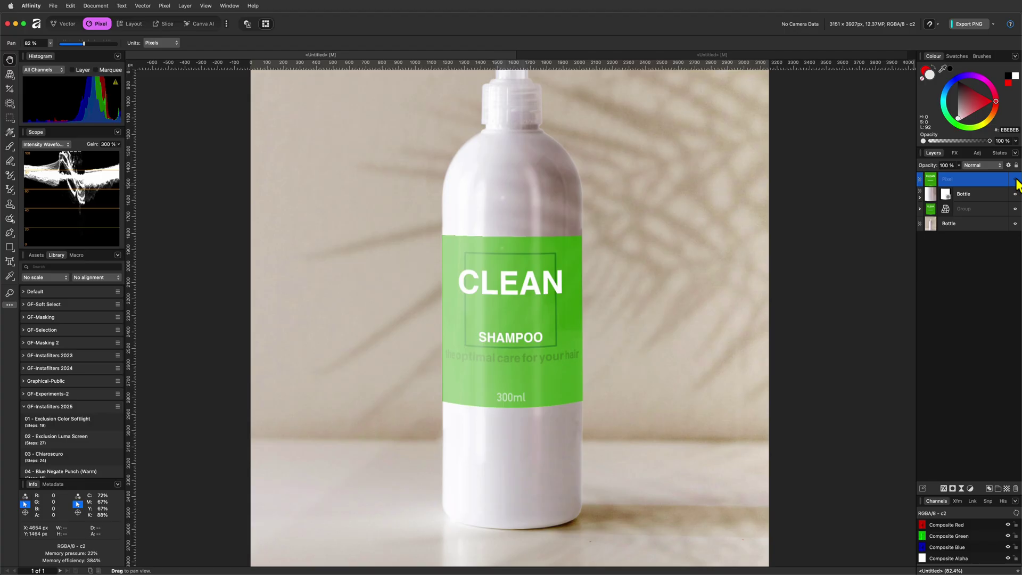
{"action": "left_click", "coordinate": [1016, 181]}
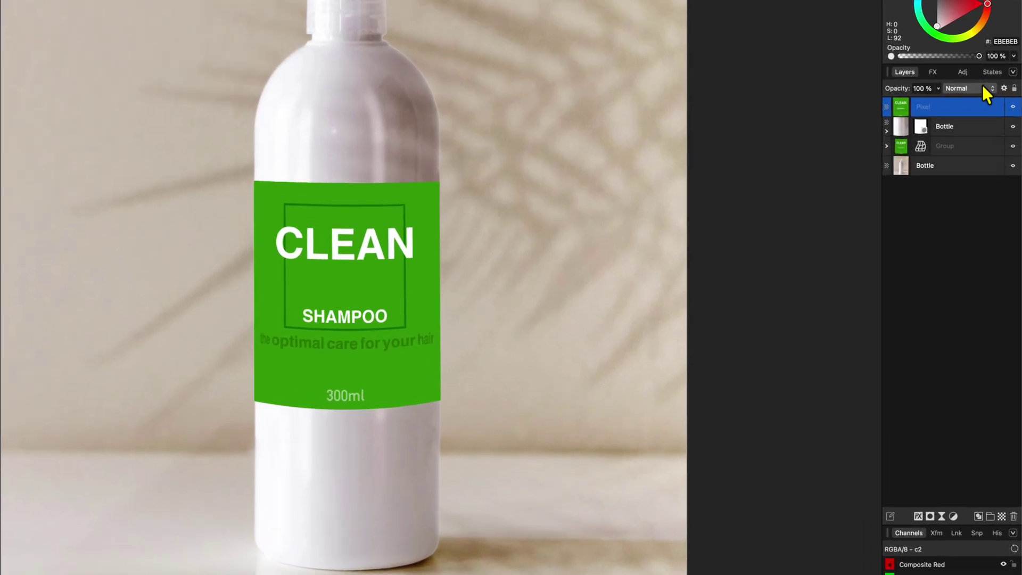
{"action": "left_click", "coordinate": [985, 165]}
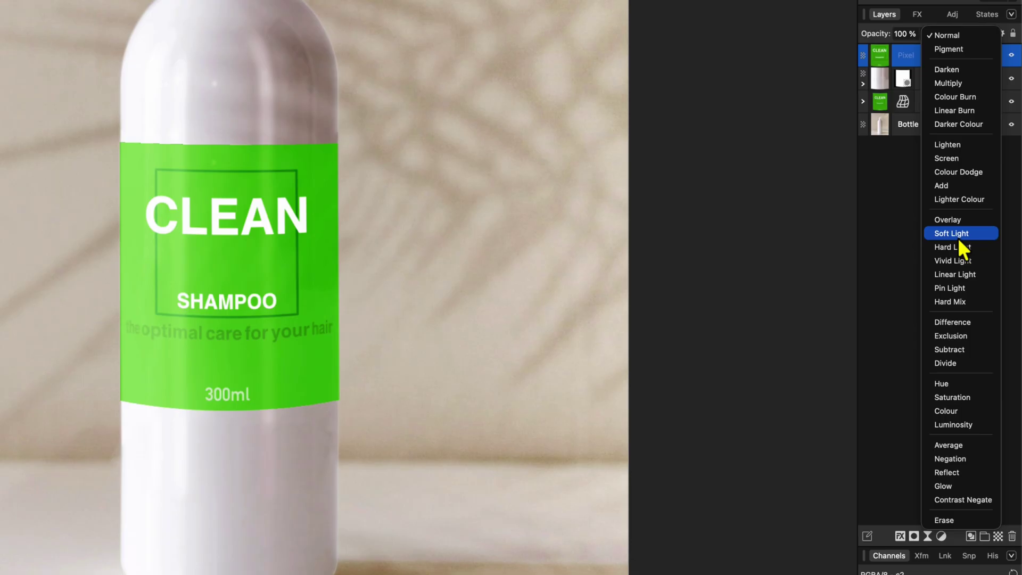
{"action": "left_click", "coordinate": [957, 237]}
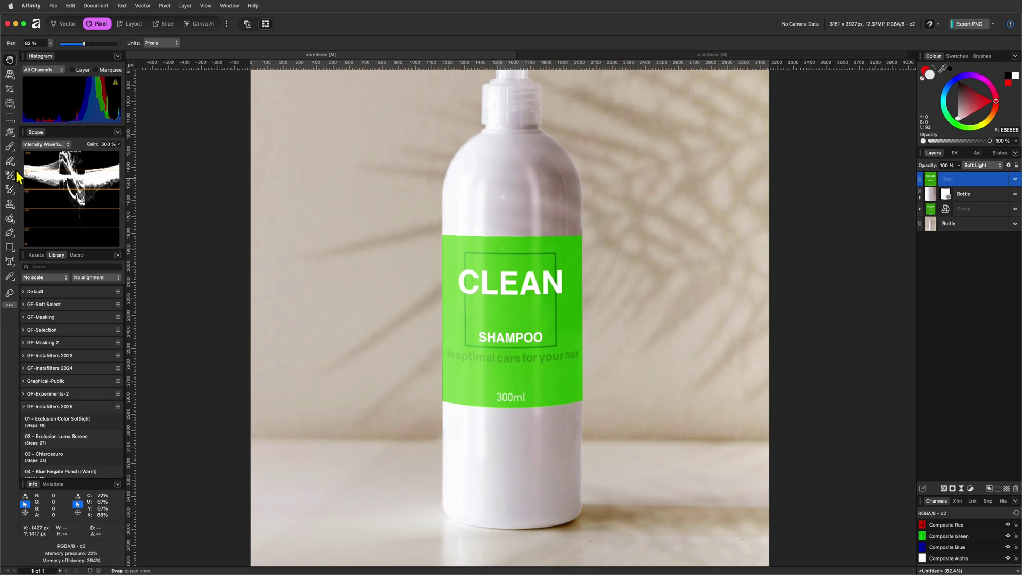
Draw a rectangle covering the label and fill it with a left-to-right linear gradient fading to 0% opacity just past the label's middle
{"action": "left_click", "coordinate": [10, 247]}
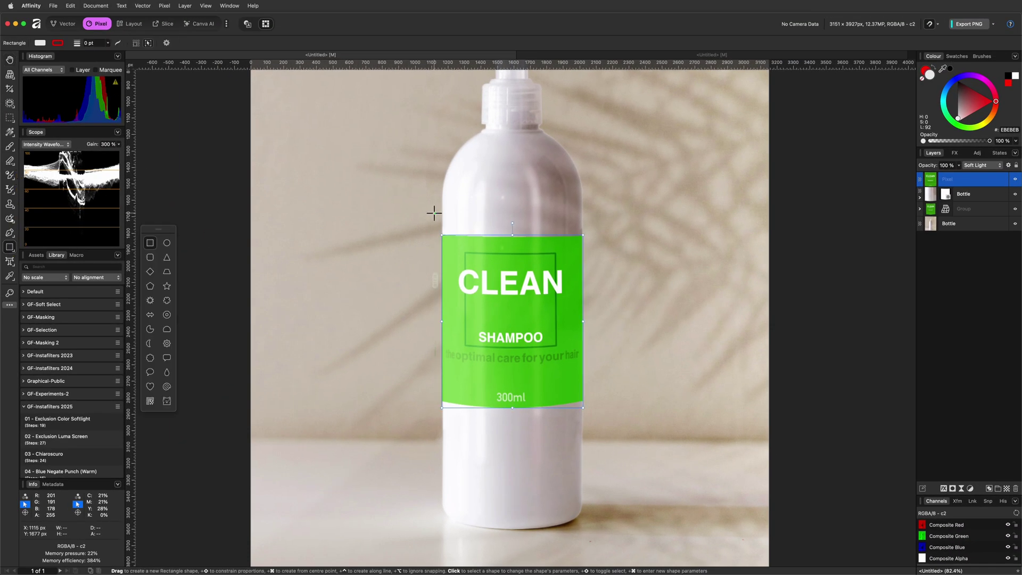
{"action": "left_click_drag", "start_coordinate": [437, 234], "coordinate": [584, 407]}
{"action": "key", "text": "g"}
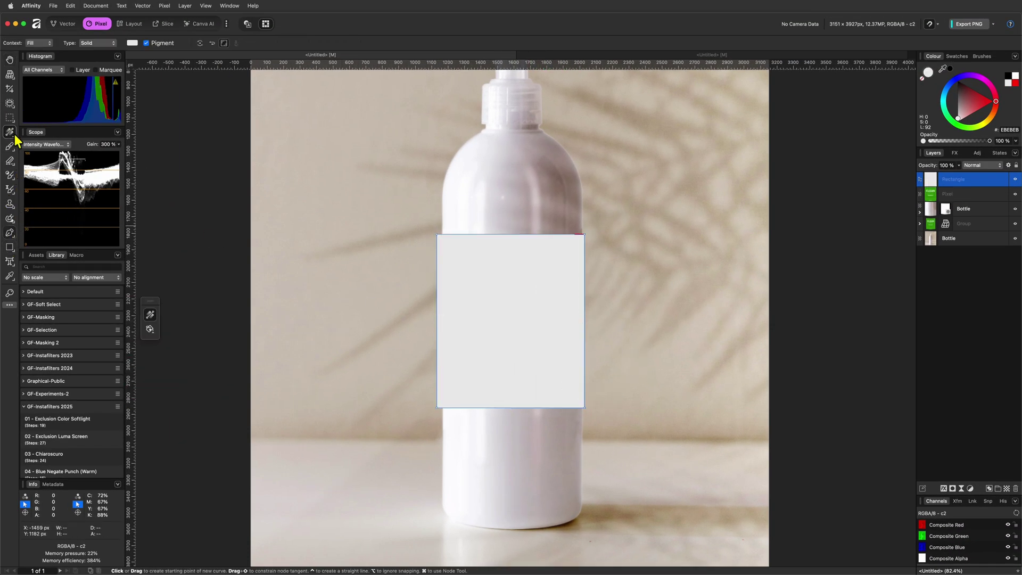
{"action": "left_click_drag", "start_coordinate": [437, 313], "coordinate": [584, 312]}
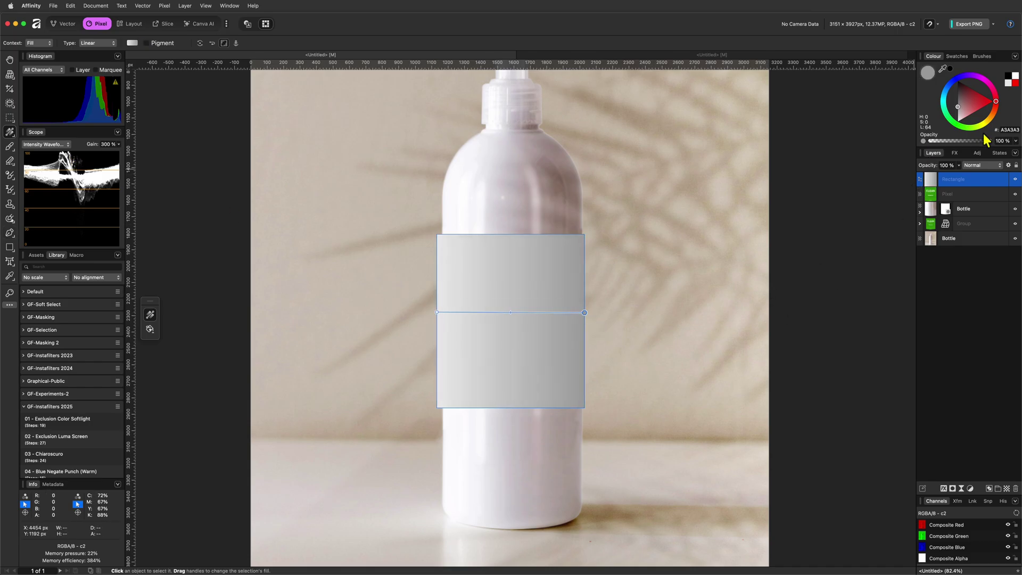
{"action": "left_click_drag", "start_coordinate": [986, 141], "coordinate": [903, 142]}
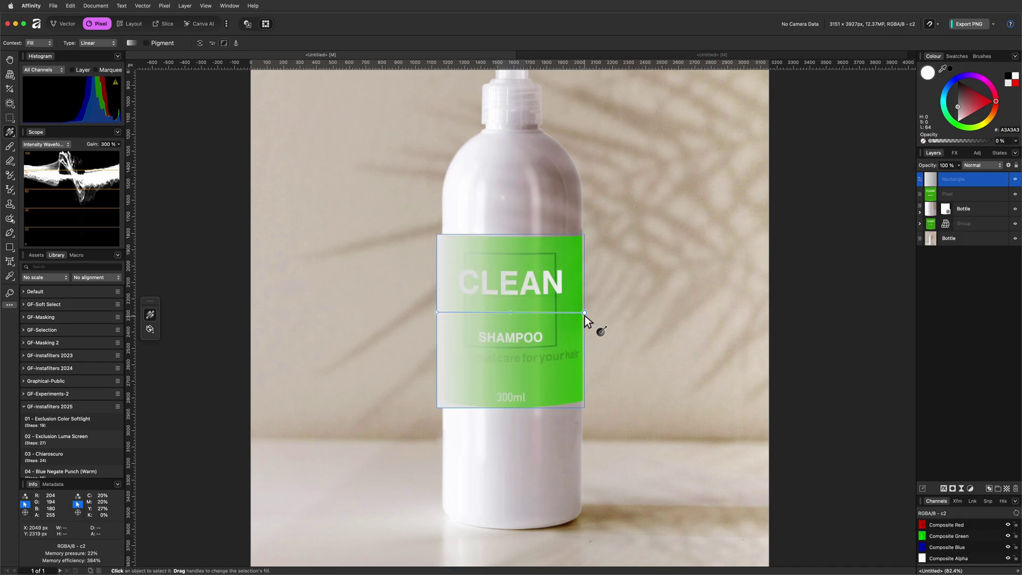
{"action": "left_click_drag", "start_coordinate": [584, 312], "coordinate": [524, 313]}
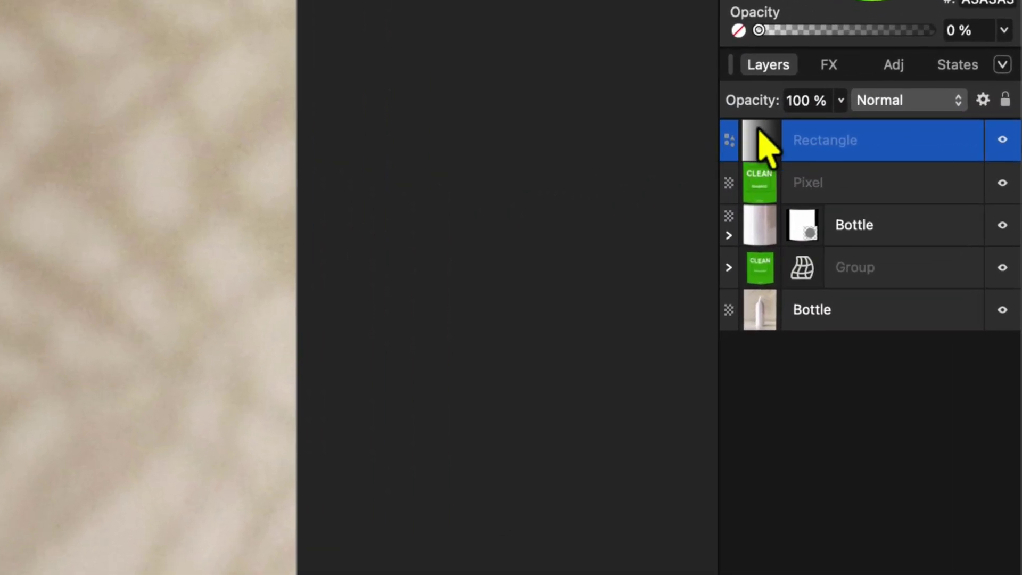
Use the gradient rectangle as a clipping mask on the Soft Light label layer
{"action": "left_click_drag", "start_coordinate": [930, 177], "coordinate": [928, 193]}
{"action": "left_click_drag", "start_coordinate": [753, 179], "coordinate": [753, 181]}
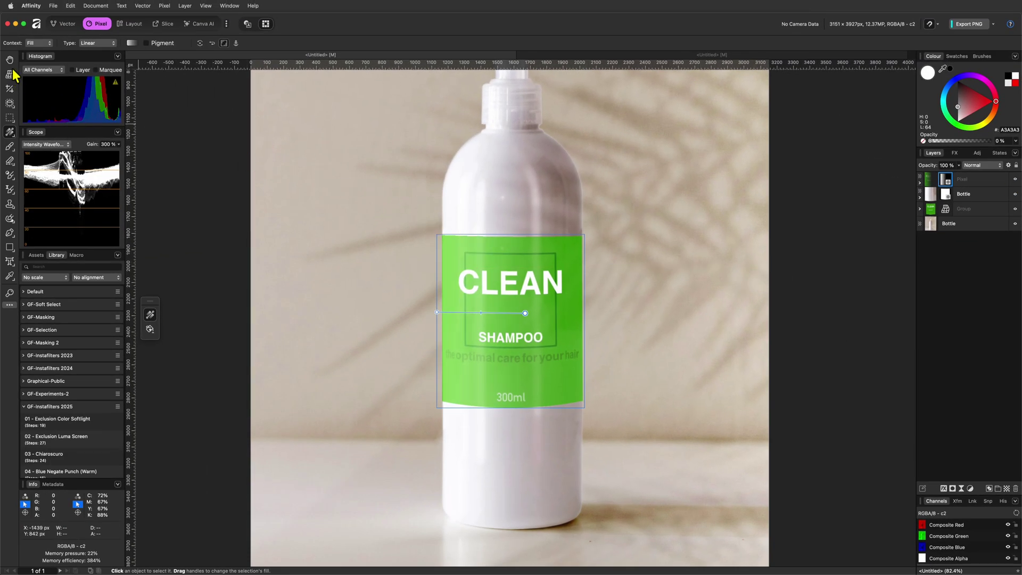
{"action": "double_click", "coordinate": [10, 60]}
Duplicate the masked Bottle layer and set the upper copy's blend mode to Multiply
{"action": "left_click", "coordinate": [935, 196]}
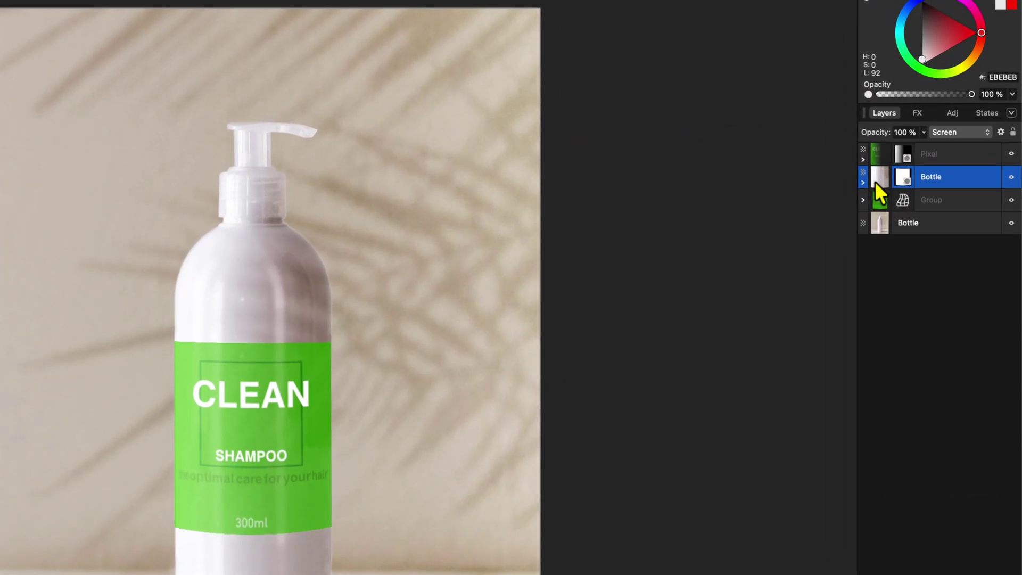
{"action": "right_click", "coordinate": [875, 181]}
{"action": "left_click", "coordinate": [891, 343]}
{"action": "left_click", "coordinate": [941, 132]}
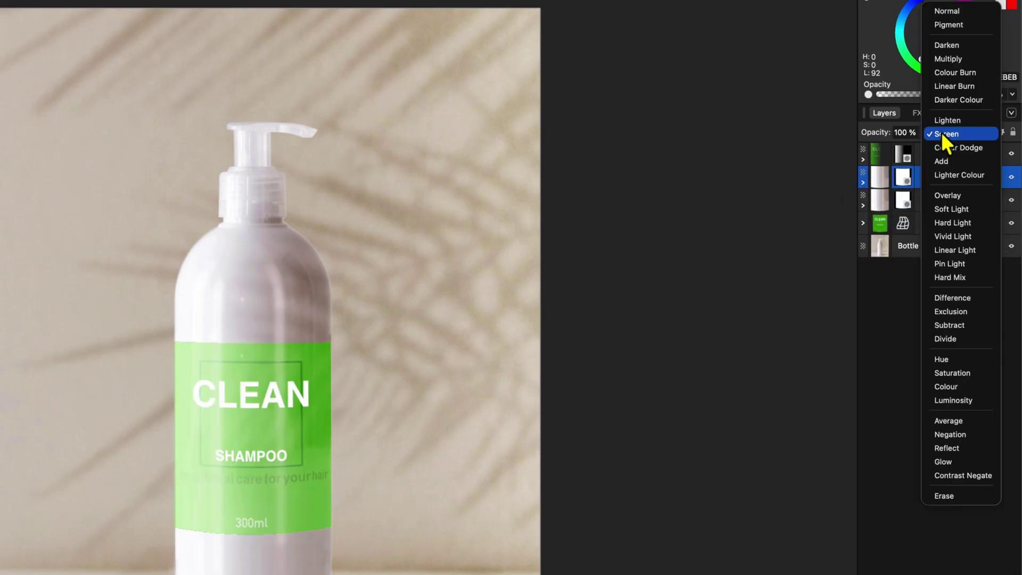
{"action": "left_click", "coordinate": [954, 57]}
Restrict the Multiply Bottle layer's source range to shadows: 100% output up to 31% input, falling linearly to 0% at the brightest tones
{"action": "left_click", "coordinate": [1000, 132]}
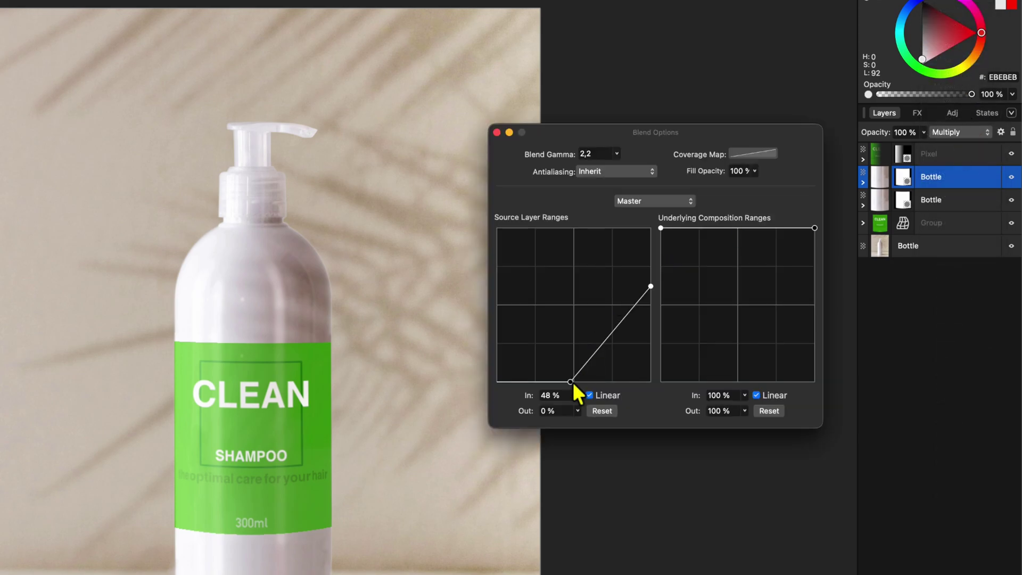
{"action": "left_click_drag", "start_coordinate": [573, 381], "coordinate": [499, 189]}
{"action": "left_click_drag", "start_coordinate": [652, 287], "coordinate": [650, 381]}
{"action": "left_click_drag", "start_coordinate": [498, 228], "coordinate": [544, 228]}
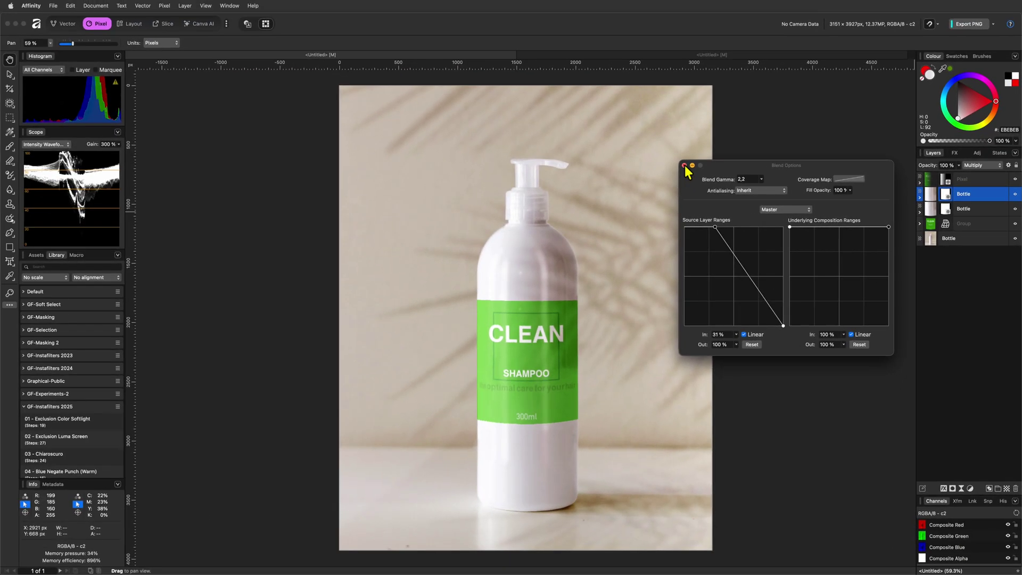
{"action": "left_click", "coordinate": [497, 132]}
{"action": "left_click", "coordinate": [974, 178]}
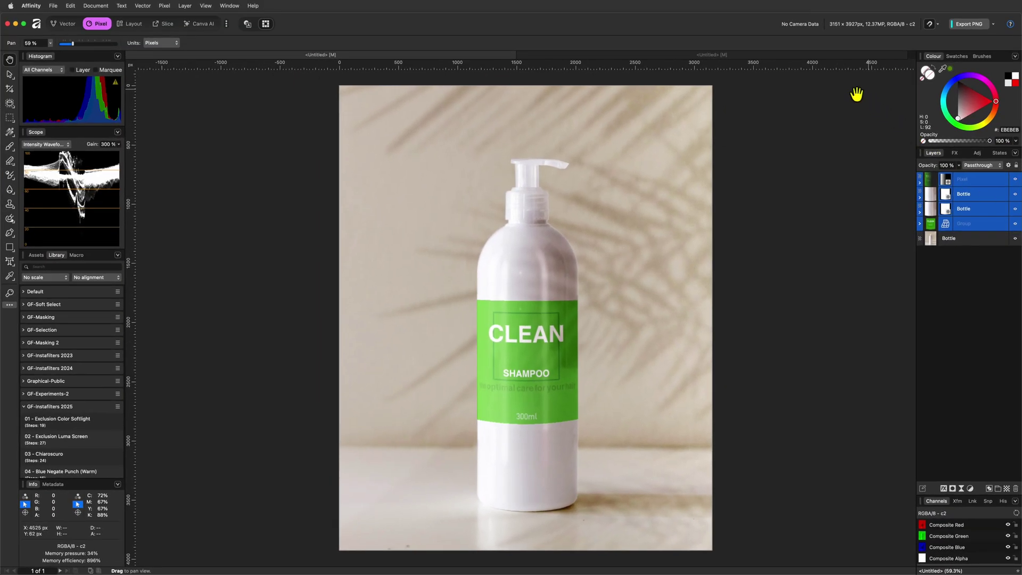
Switch to the green bottle document, show the hidden label group and add a live Mesh Warp filter to it
{"action": "left_click", "coordinate": [805, 56]}
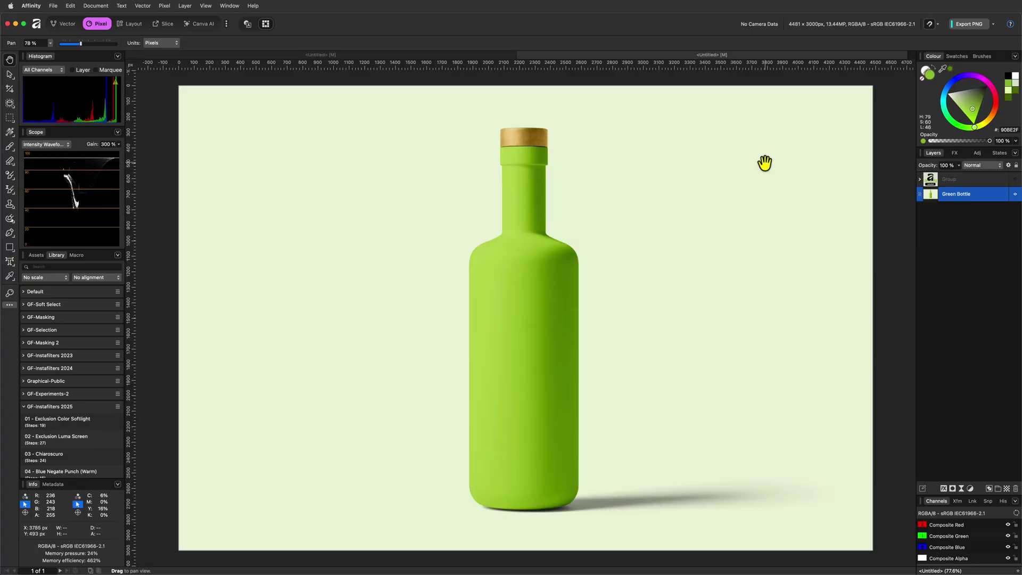
{"action": "left_click", "coordinate": [1015, 180]}
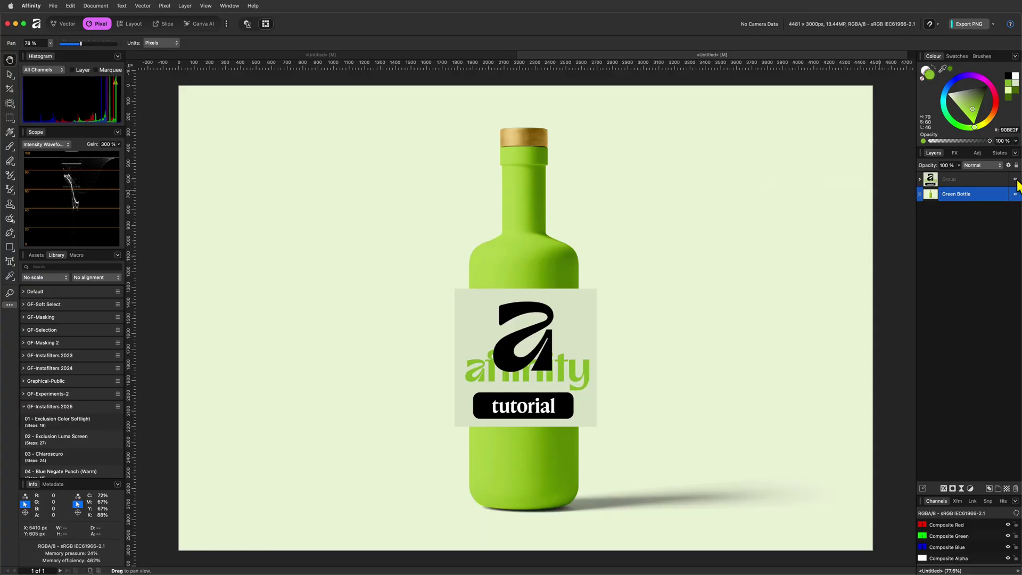
{"action": "left_click", "coordinate": [969, 180]}
{"action": "left_click", "coordinate": [961, 488]}
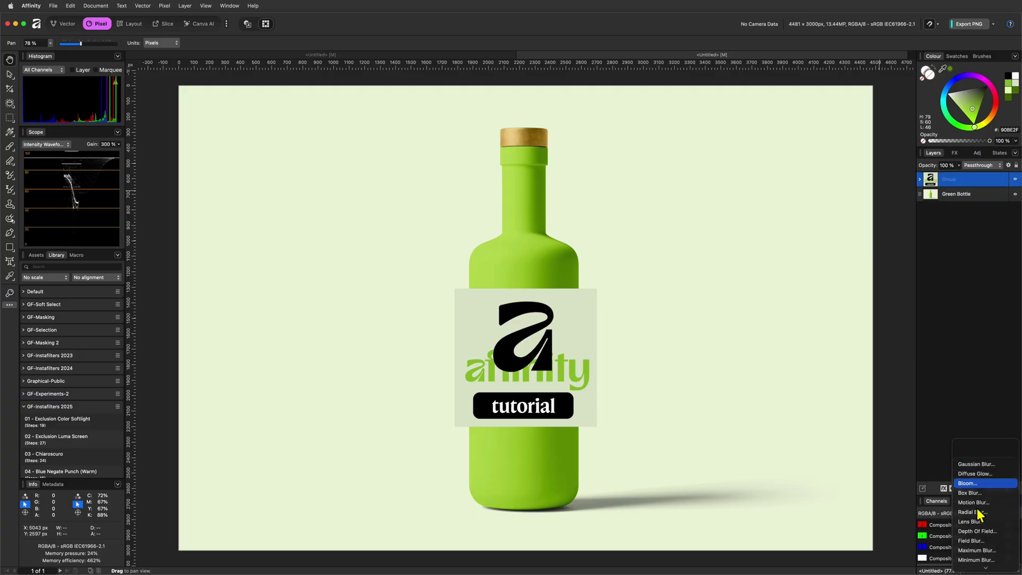
{"action": "scroll", "coordinate": [979, 513], "scroll_direction": "down", "scroll_amount": 5}
{"action": "left_click", "coordinate": [971, 439]}
Add two vertical mesh divisions near the label's sides and pull all four corners inward to the green bottle's edges
{"action": "scroll", "coordinate": [545, 367], "scroll_direction": "up", "scroll_amount": 4}
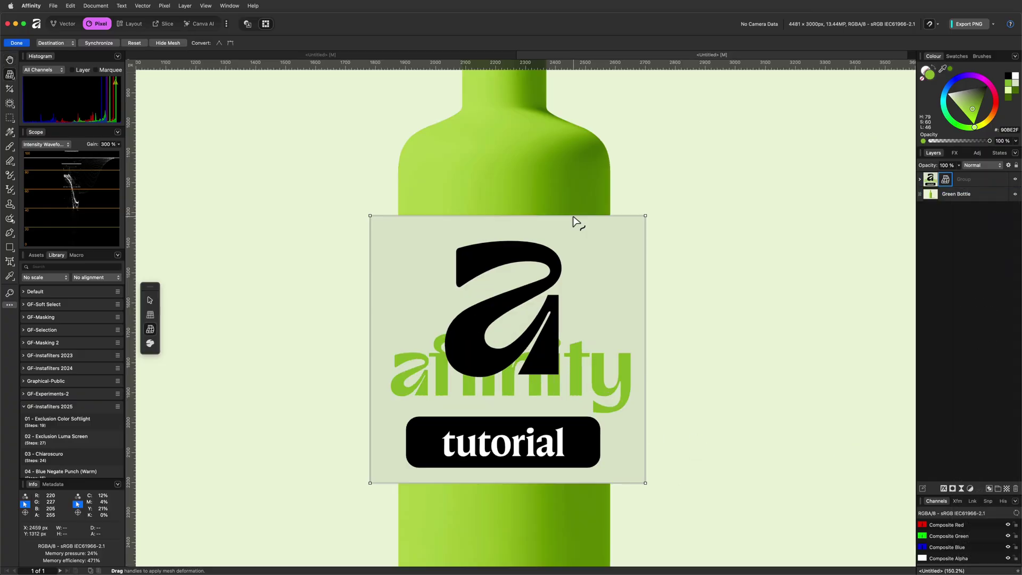
{"action": "double_click", "coordinate": [574, 216]}
{"action": "double_click", "coordinate": [432, 216]}
{"action": "left_click", "coordinate": [648, 216]}
{"action": "left_click_drag", "start_coordinate": [648, 483], "coordinate": [610, 483]}
{"action": "left_click", "coordinate": [370, 215]}
{"action": "left_click_drag", "start_coordinate": [370, 484], "coordinate": [398, 484]}
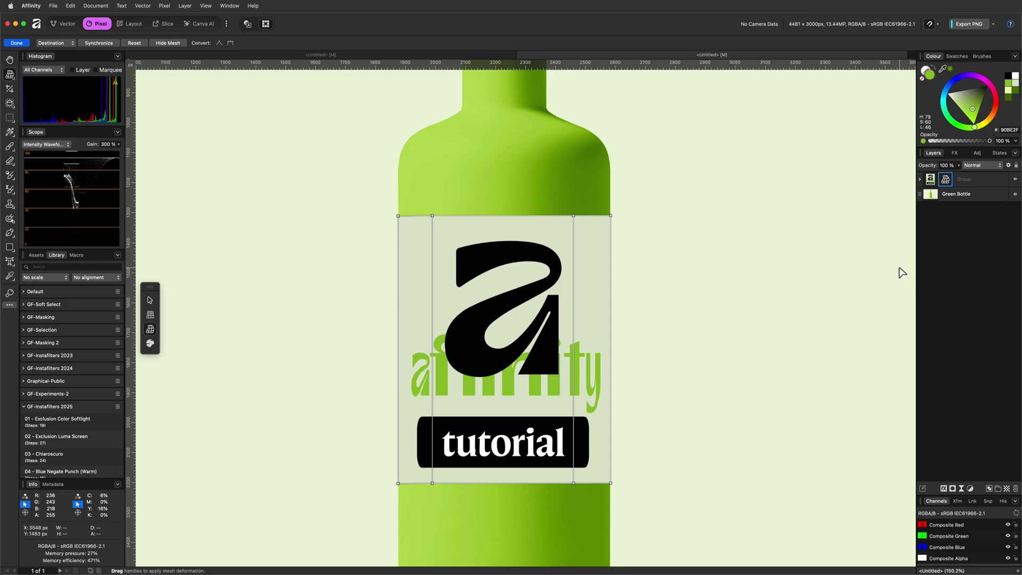
Wrap the warped label in a new group and add a second live Mesh Warp filter to that group
{"action": "left_click", "coordinate": [931, 180]}
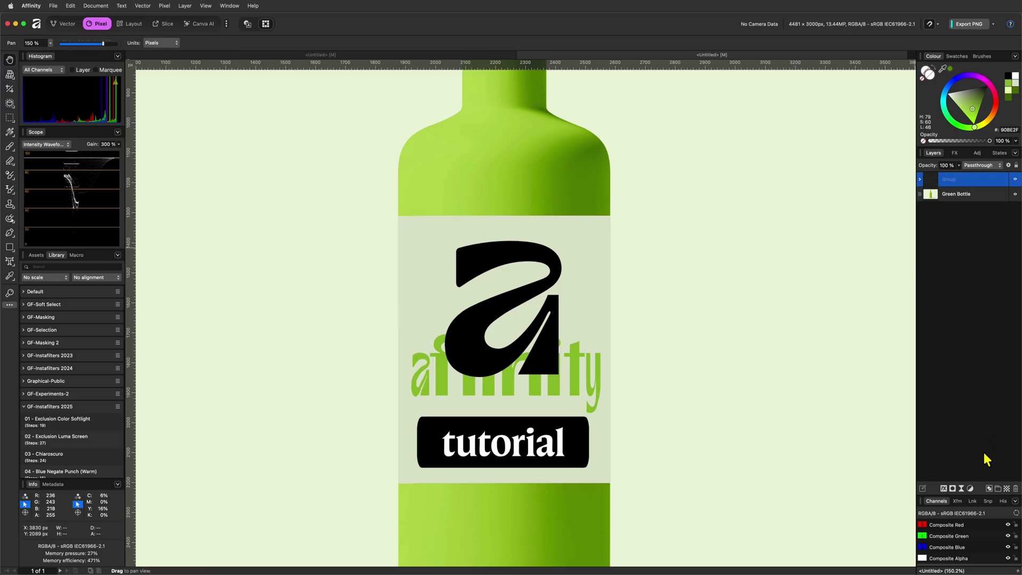
{"action": "left_click", "coordinate": [962, 488]}
{"action": "scroll", "coordinate": [971, 498], "scroll_direction": "down", "scroll_amount": 8}
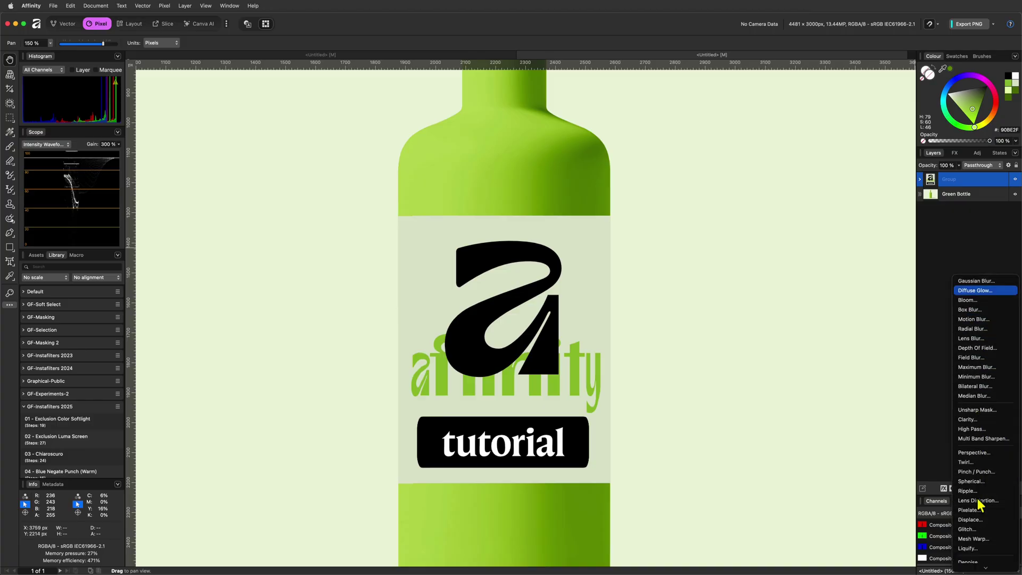
{"action": "left_click", "coordinate": [973, 538]}
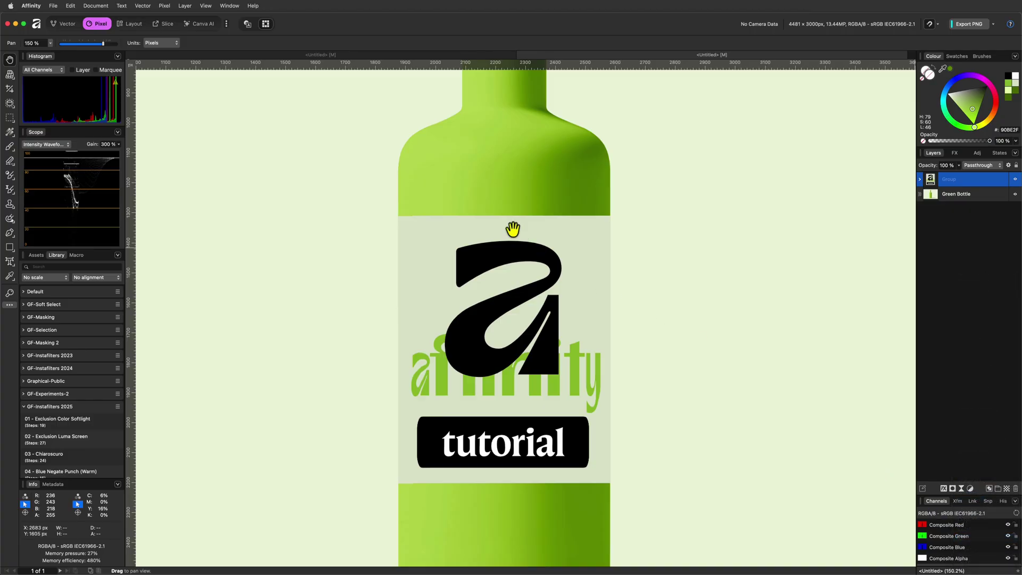
Bend the label's top and bottom edges downward with the mesh handles to follow the bottle's roundness, curving the bottom more strongly
{"action": "scroll", "coordinate": [453, 341], "scroll_direction": "down", "scroll_amount": 5}
{"action": "left_click_drag", "start_coordinate": [510, 324], "coordinate": [512, 337]}
{"action": "scroll", "coordinate": [513, 337], "scroll_direction": "down", "scroll_amount": 3}
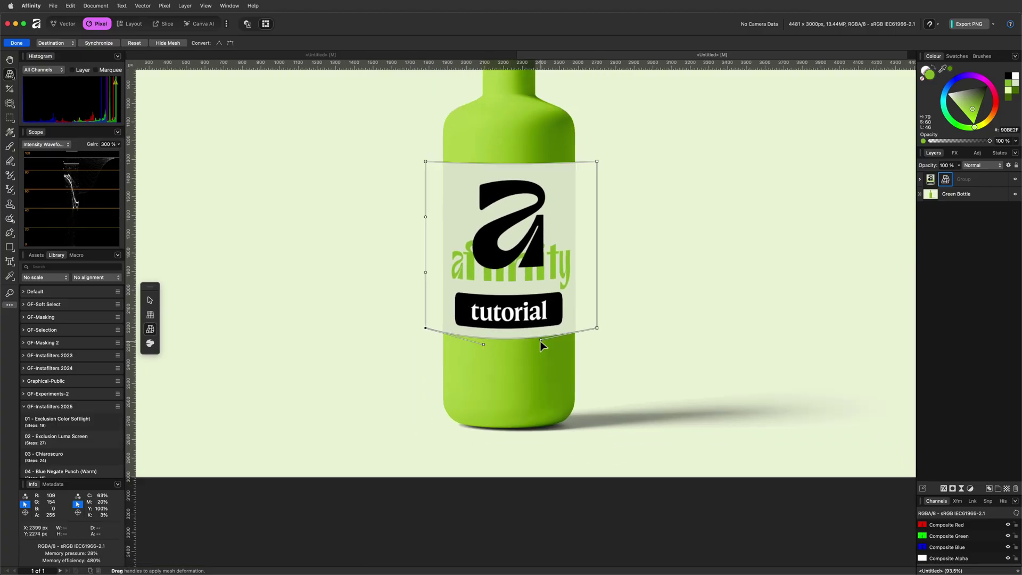
{"action": "left_click", "coordinate": [597, 161]}
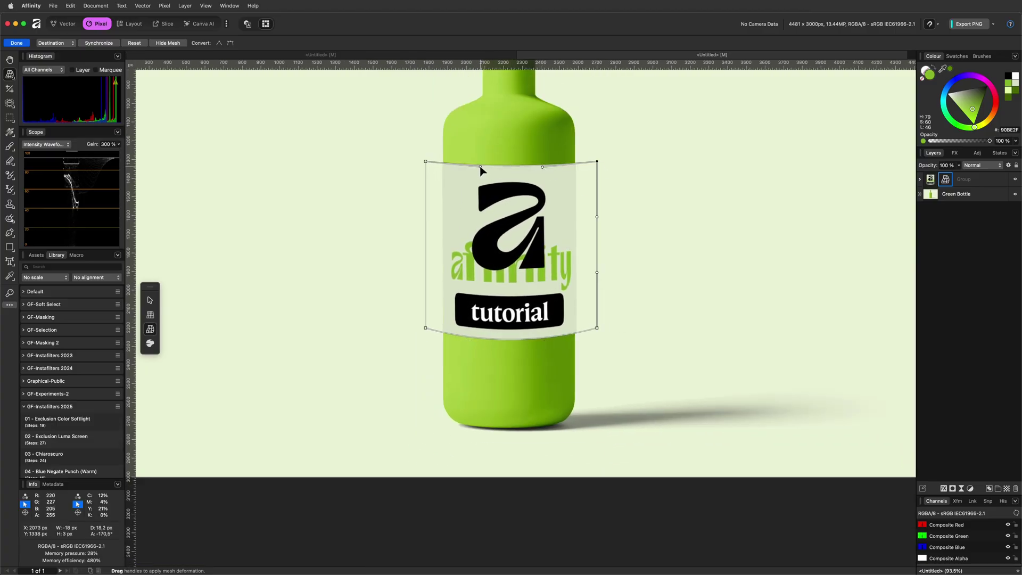
{"action": "key", "text": "h"}
{"action": "key", "text": "super+0"}
Duplicate the double-warped label group and apply Rasterise & Trim to the upper copy
{"action": "left_click", "coordinate": [958, 179]}
{"action": "right_click", "coordinate": [933, 180]}
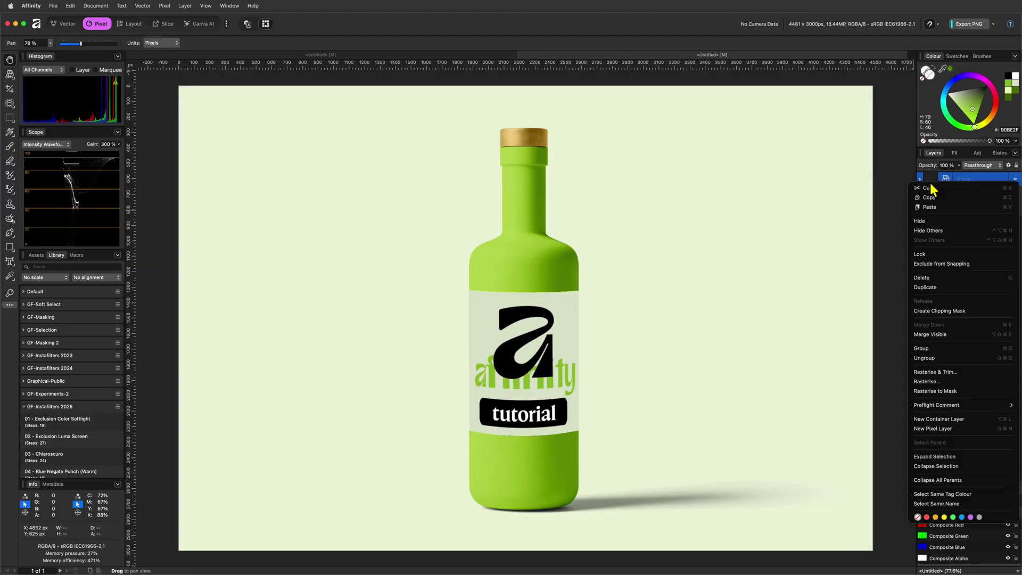
{"action": "mouse_move", "coordinate": [953, 408]}
{"action": "left_click", "coordinate": [957, 373]}
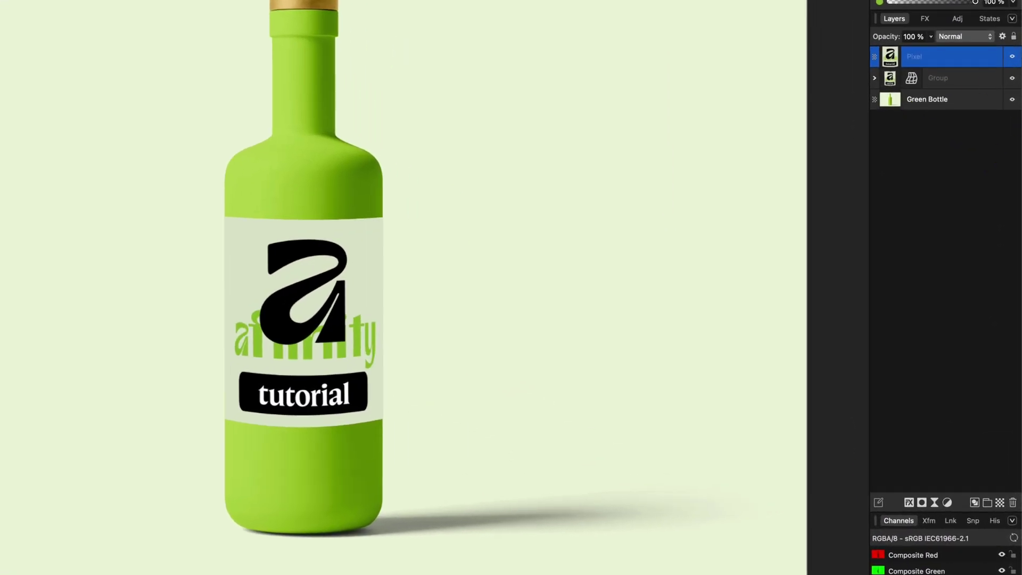
Duplicate the Green Bottle layer and place the copy directly above the label group
{"action": "left_click", "coordinate": [900, 98]}
{"action": "key", "text": "super+j"}
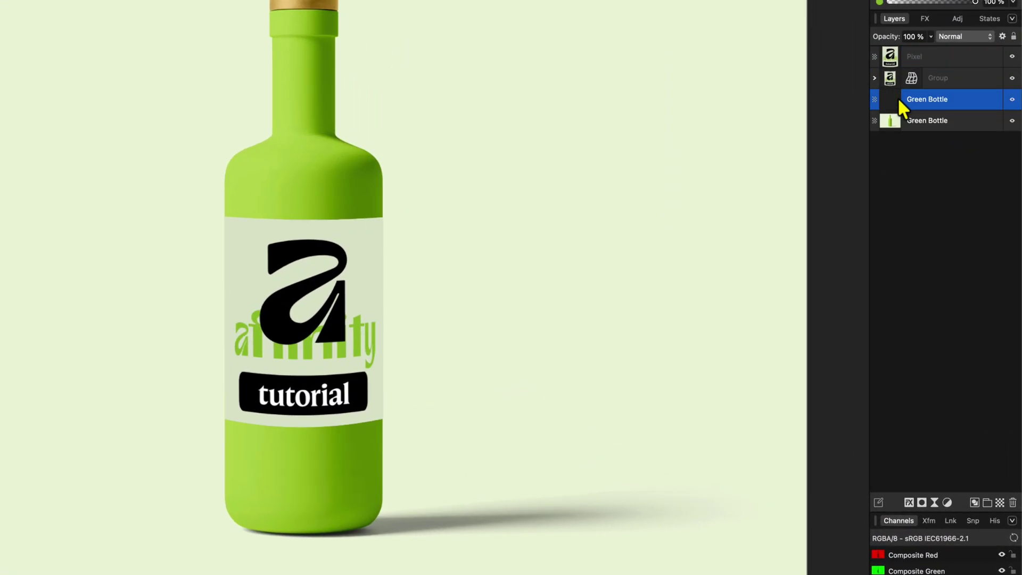
{"action": "left_click_drag", "start_coordinate": [893, 101], "coordinate": [926, 70]}
Set the upper Green Bottle copy to Screen and limit its source range to highlights: 0% output up to about mid input, rising linearly
{"action": "left_click", "coordinate": [960, 37]}
{"action": "left_click", "coordinate": [951, 151]}
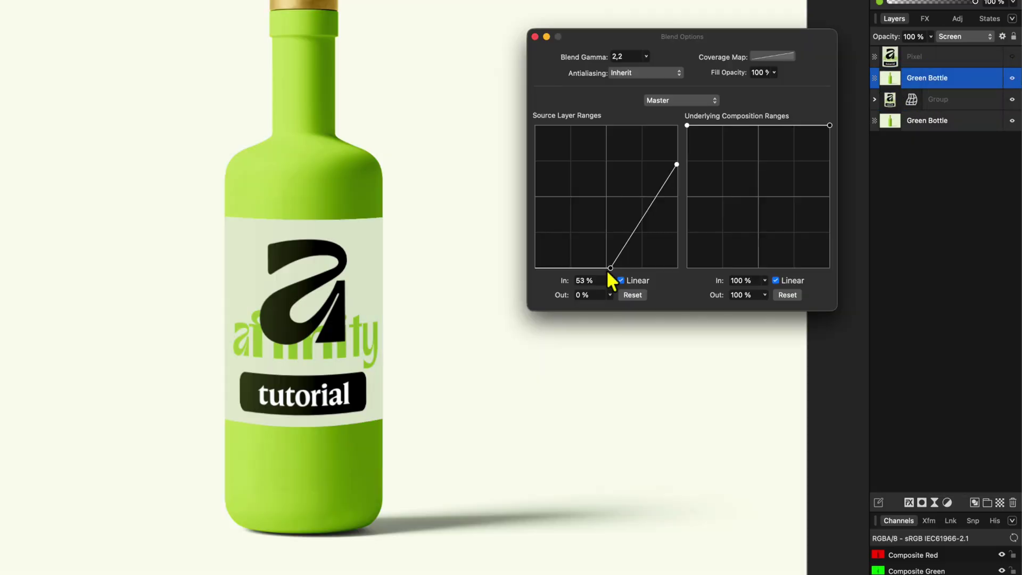
{"action": "left_click_drag", "start_coordinate": [605, 269], "coordinate": [607, 269]}
{"action": "left_click", "coordinate": [535, 37]}
Turn the rasterised label into a clipping mask nested inside the upper Green Bottle layer
{"action": "left_click_drag", "start_coordinate": [890, 57], "coordinate": [890, 76]}
{"action": "left_click", "coordinate": [874, 62]}
{"action": "left_click", "coordinate": [1013, 77]}
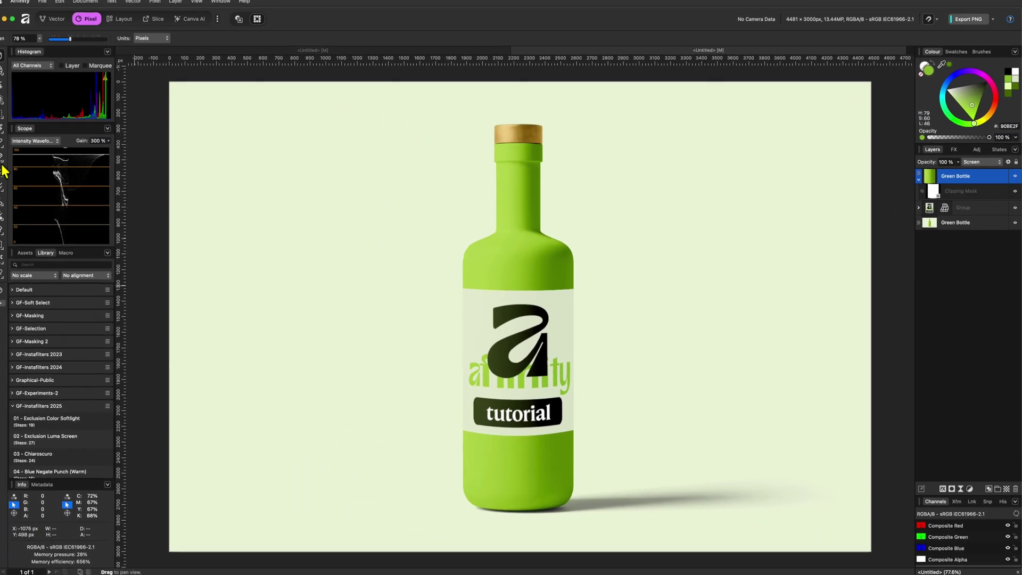
Cover the label's right side with a rectangle masked to the label, filled with a linear gradient from dark grey at right to transparent
{"action": "left_click", "coordinate": [9, 247]}
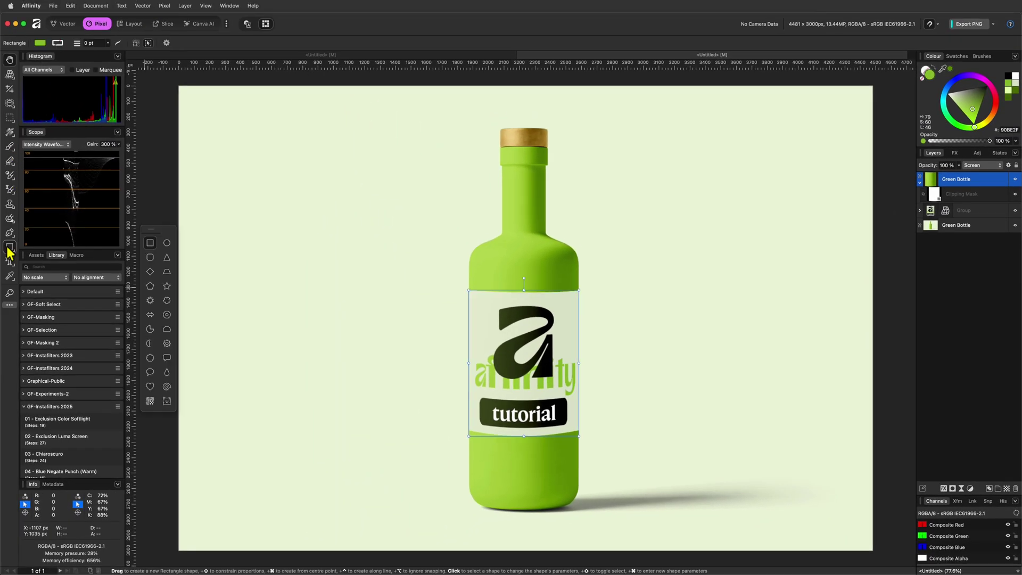
{"action": "left_click_drag", "start_coordinate": [496, 290], "coordinate": [585, 436]}
{"action": "key", "text": "g"}
{"action": "left_click_drag", "start_coordinate": [584, 363], "coordinate": [500, 363]}
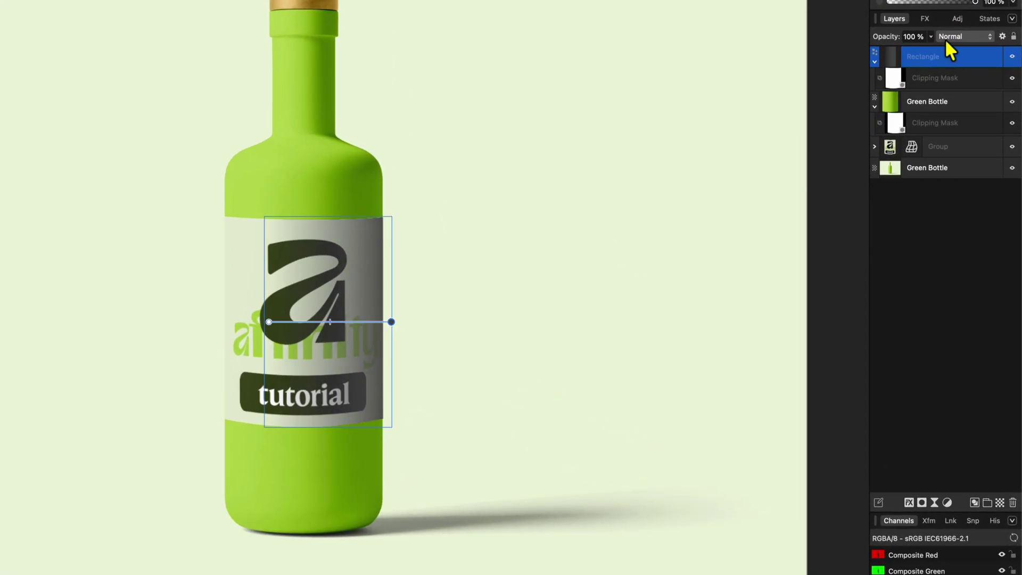
Set the gradient rectangle's blend mode to Hard Light
{"action": "left_click", "coordinate": [954, 36]}
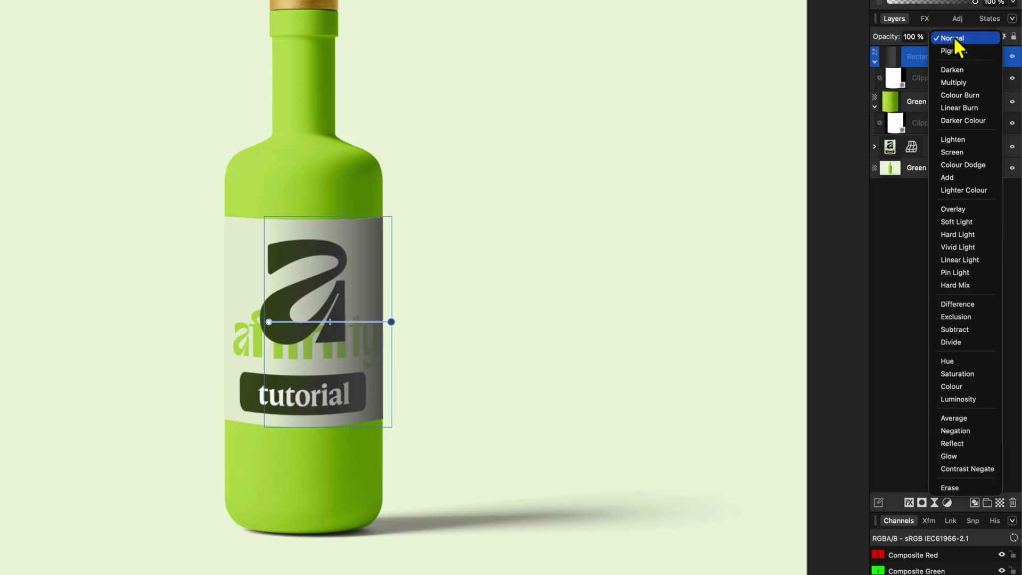
{"action": "left_click", "coordinate": [963, 230]}
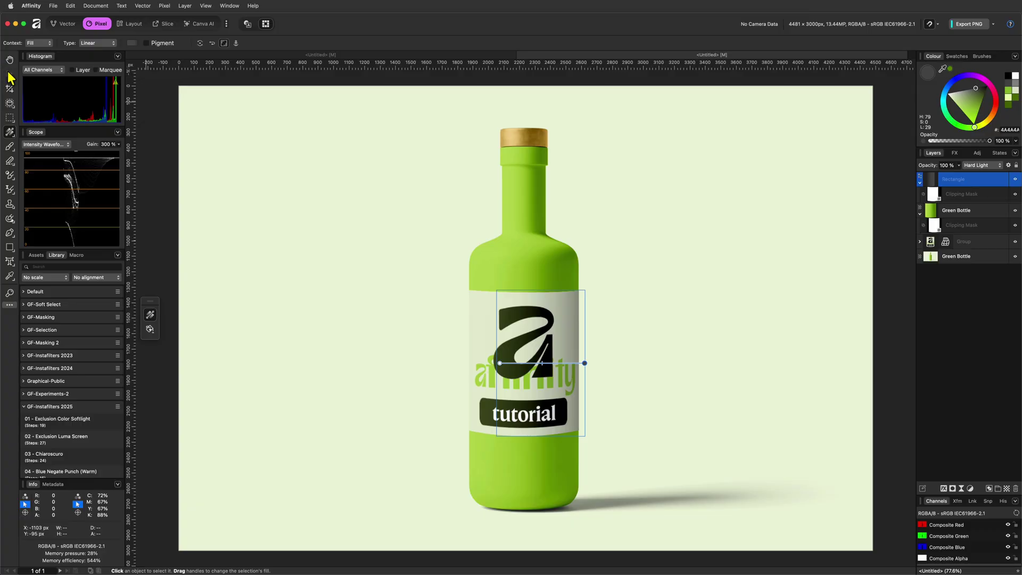
{"action": "left_click", "coordinate": [9, 76]}
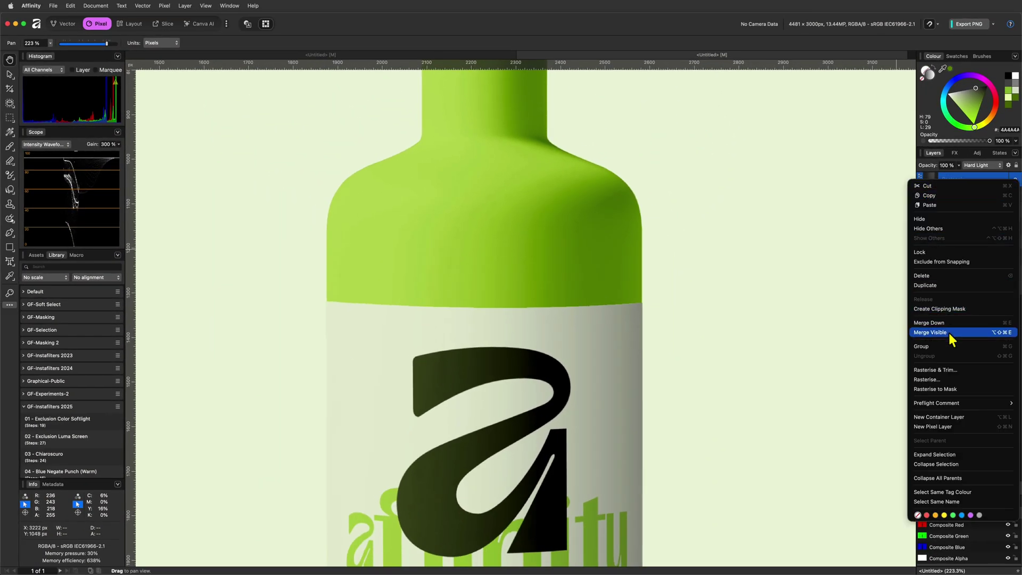
Merge the visible layers into a new pixel layer and soften the label's edges on it with a 64 px Blur Brush
{"action": "left_click", "coordinate": [948, 331]}
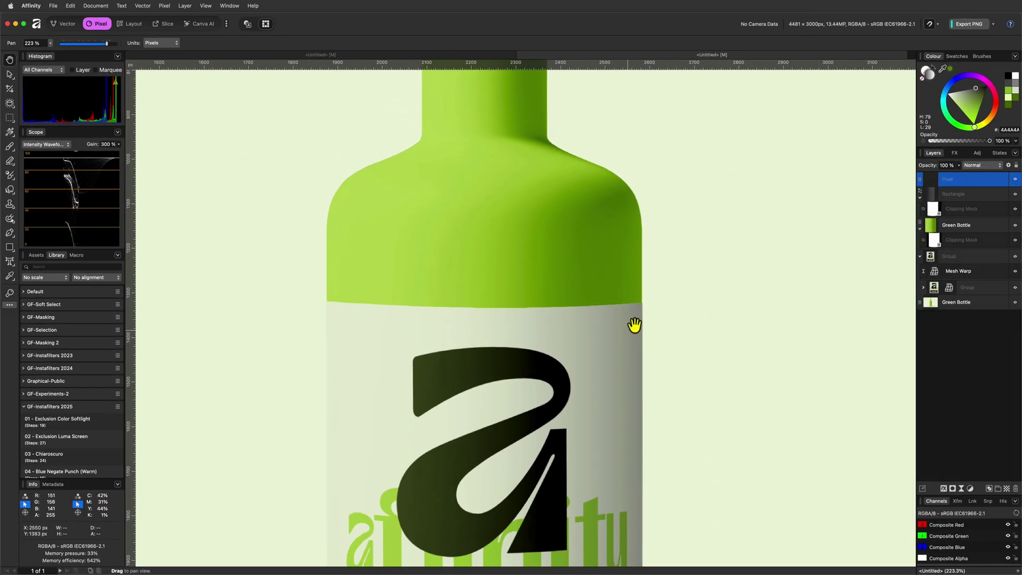
{"action": "left_click", "coordinate": [10, 191]}
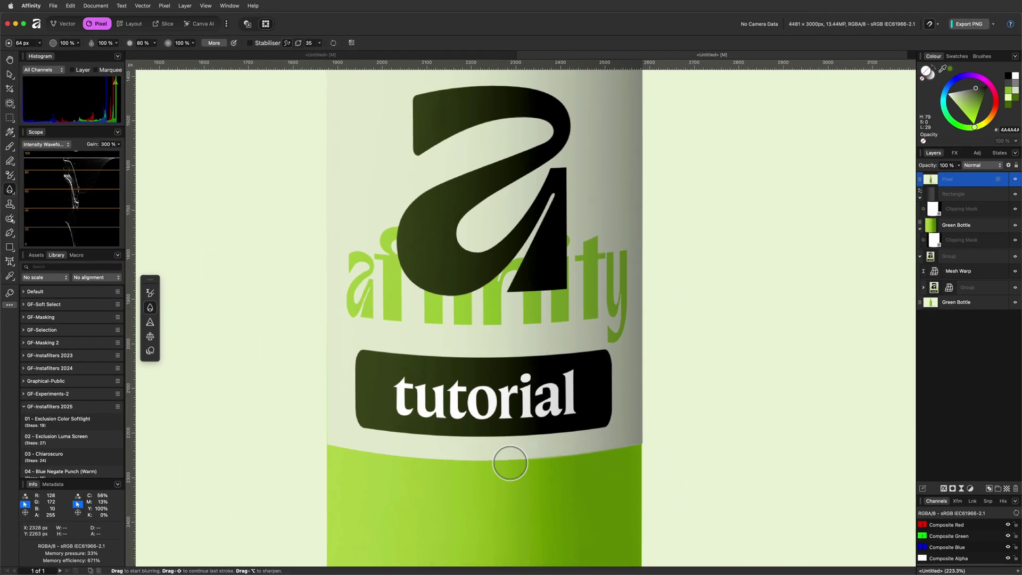
{"action": "mouse_move", "coordinate": [467, 467]}
{"action": "left_mouse_down"}
{"action": "mouse_move", "coordinate": [341, 459]}
{"action": "mouse_move", "coordinate": [560, 472]}
{"action": "left_mouse_up"}
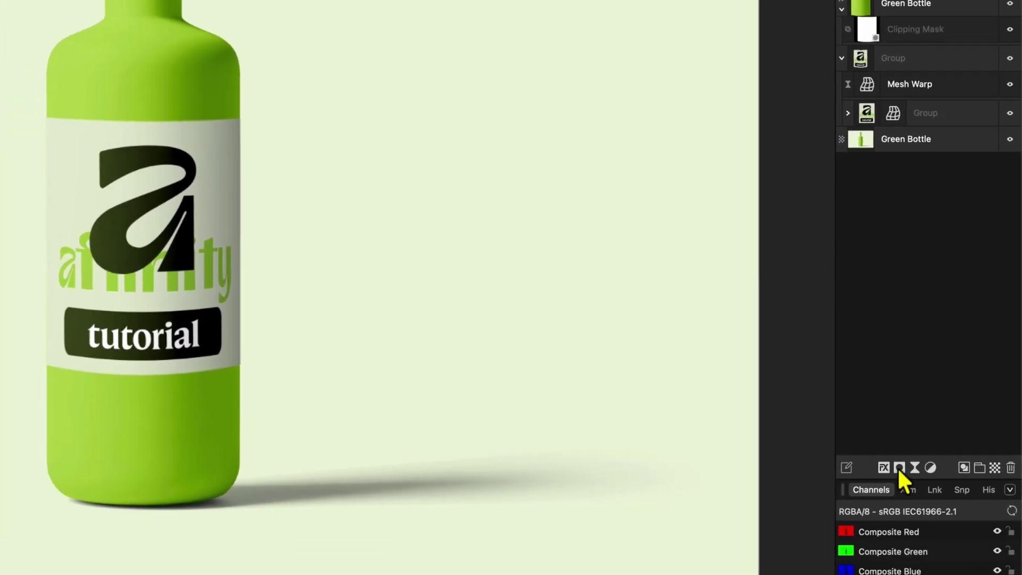
Add an empty mask to the blurred pixel layer and paint white along the label's edges to reveal the softening only there
{"action": "left_click", "coordinate": [898, 469]}
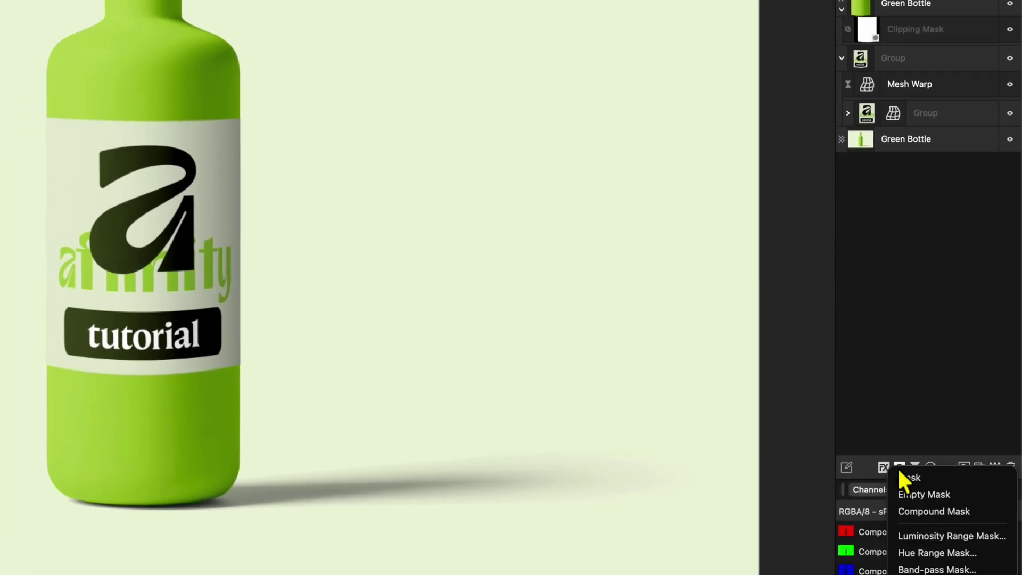
{"action": "left_click", "coordinate": [915, 494]}
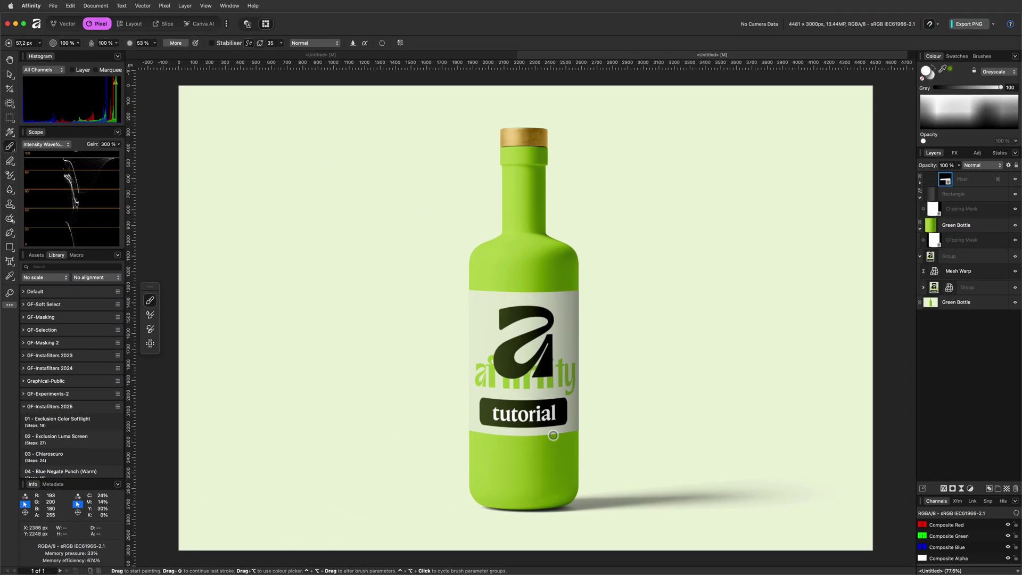
{"action": "scroll", "coordinate": [552, 346], "scroll_direction": "up", "scroll_amount": 3}
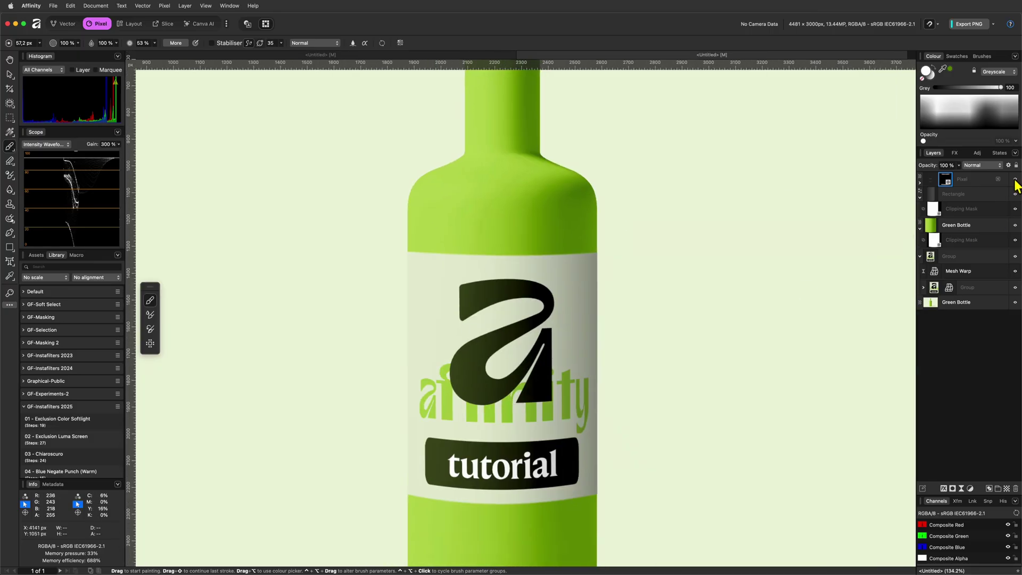
{"action": "scroll", "coordinate": [502, 287], "scroll_direction": "up", "scroll_amount": 5}
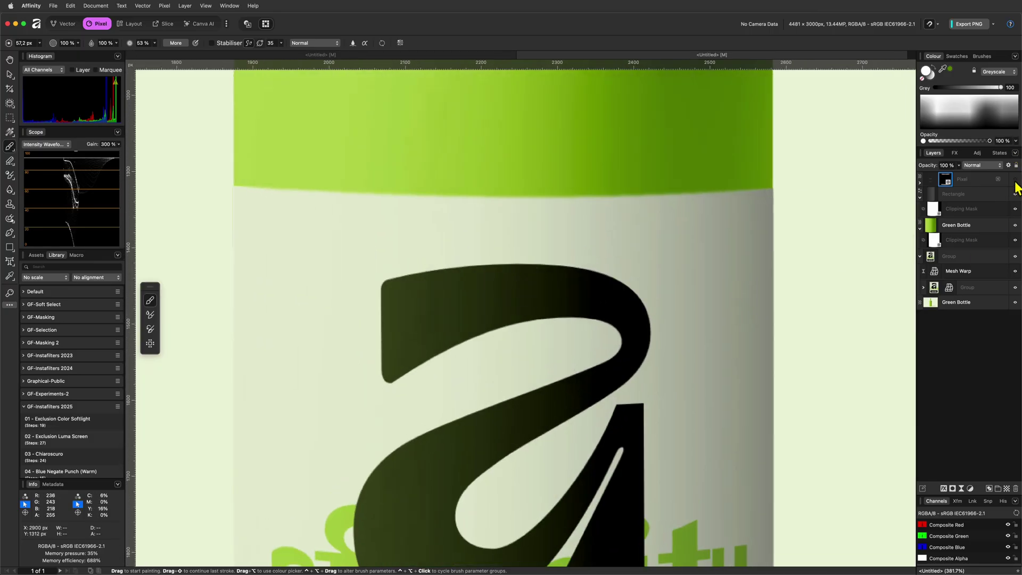
{"action": "scroll", "coordinate": [708, 354], "scroll_direction": "down", "scroll_amount": 10}
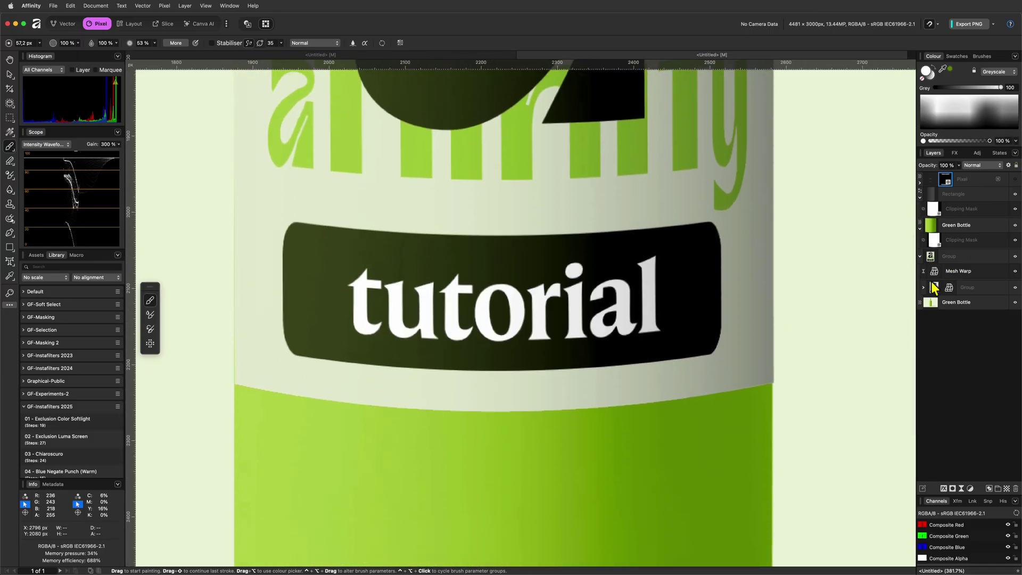
Expand the nested label groups and examine their editable elements, including the label's background rectangle
{"action": "left_click", "coordinate": [923, 287]}
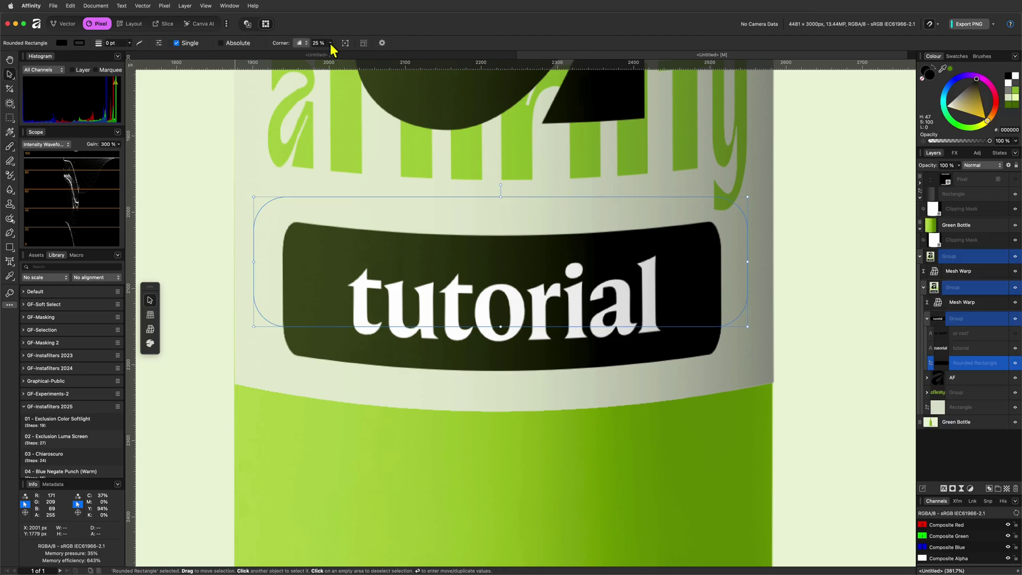
{"action": "left_click", "coordinate": [331, 44]}
{"action": "left_click_drag", "start_coordinate": [331, 52], "coordinate": [591, 76]}
{"action": "left_click", "coordinate": [171, 156]}
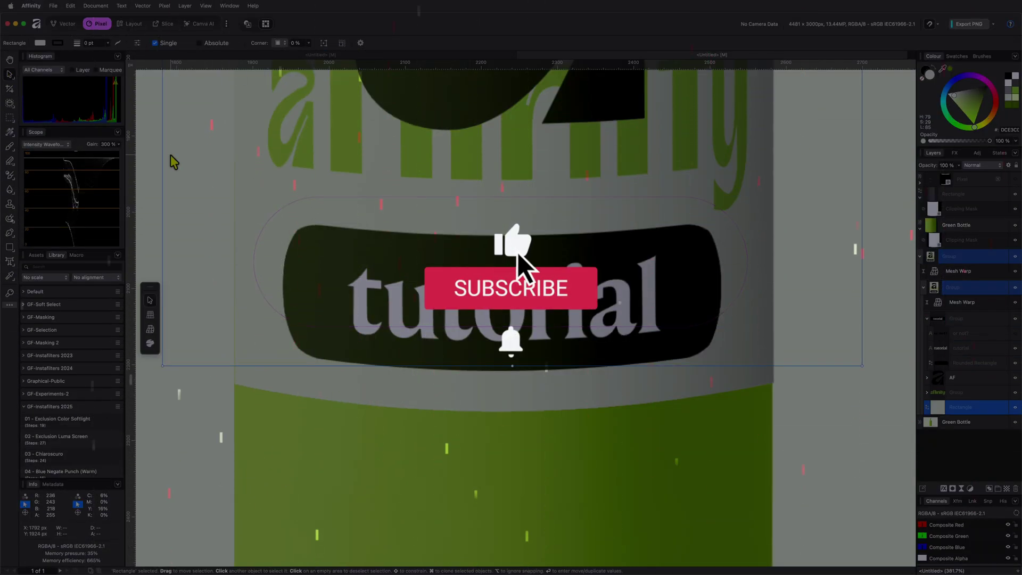
{"action": "key", "text": "super+0"}
{"action": "left_click", "coordinate": [292, 266]}
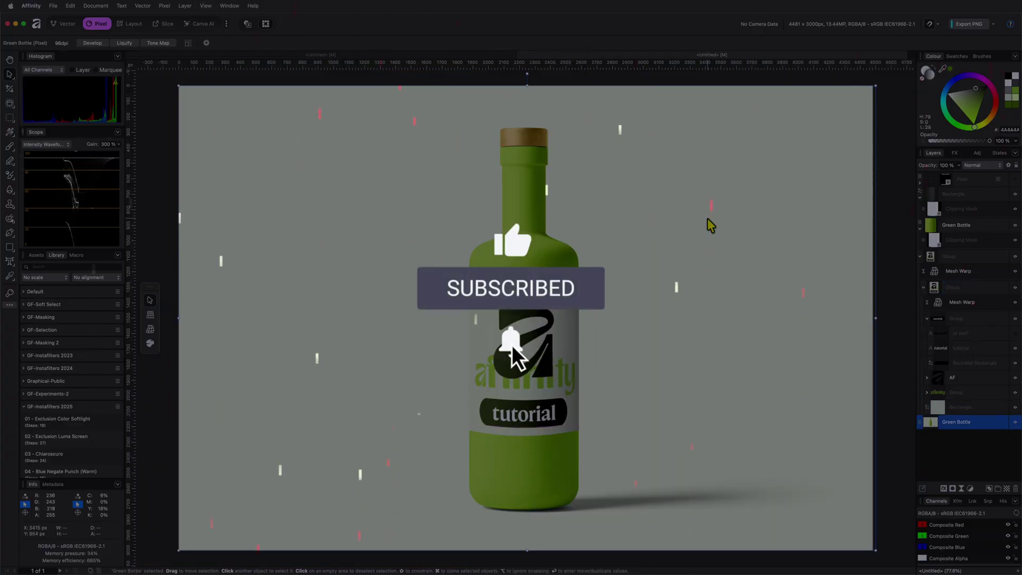